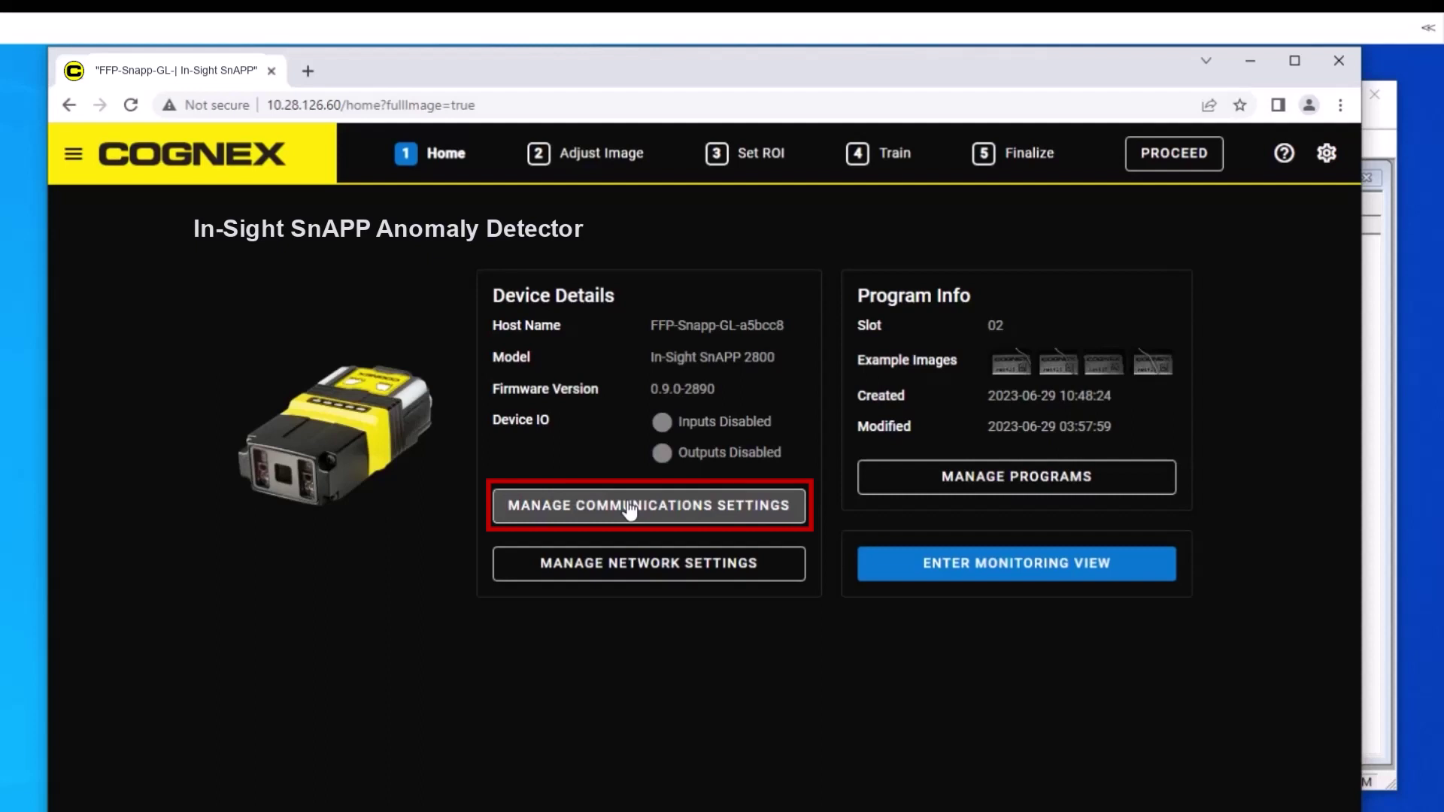
Switch the sensor's protocol to EtherNet/IP with outputs enabled, apply, and return home
{"action": "left_click", "coordinate": [673, 515]}
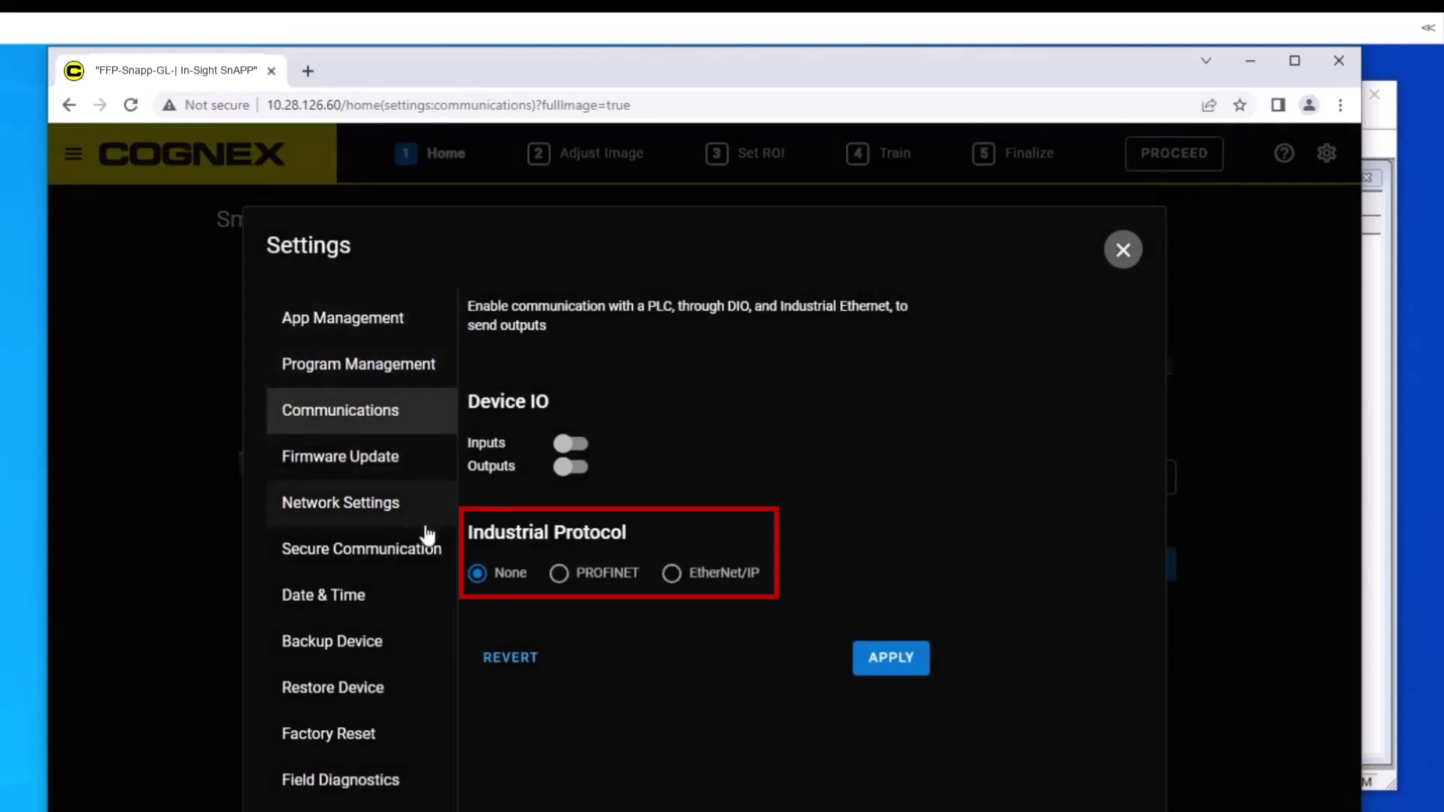
{"action": "left_click", "coordinate": [671, 575]}
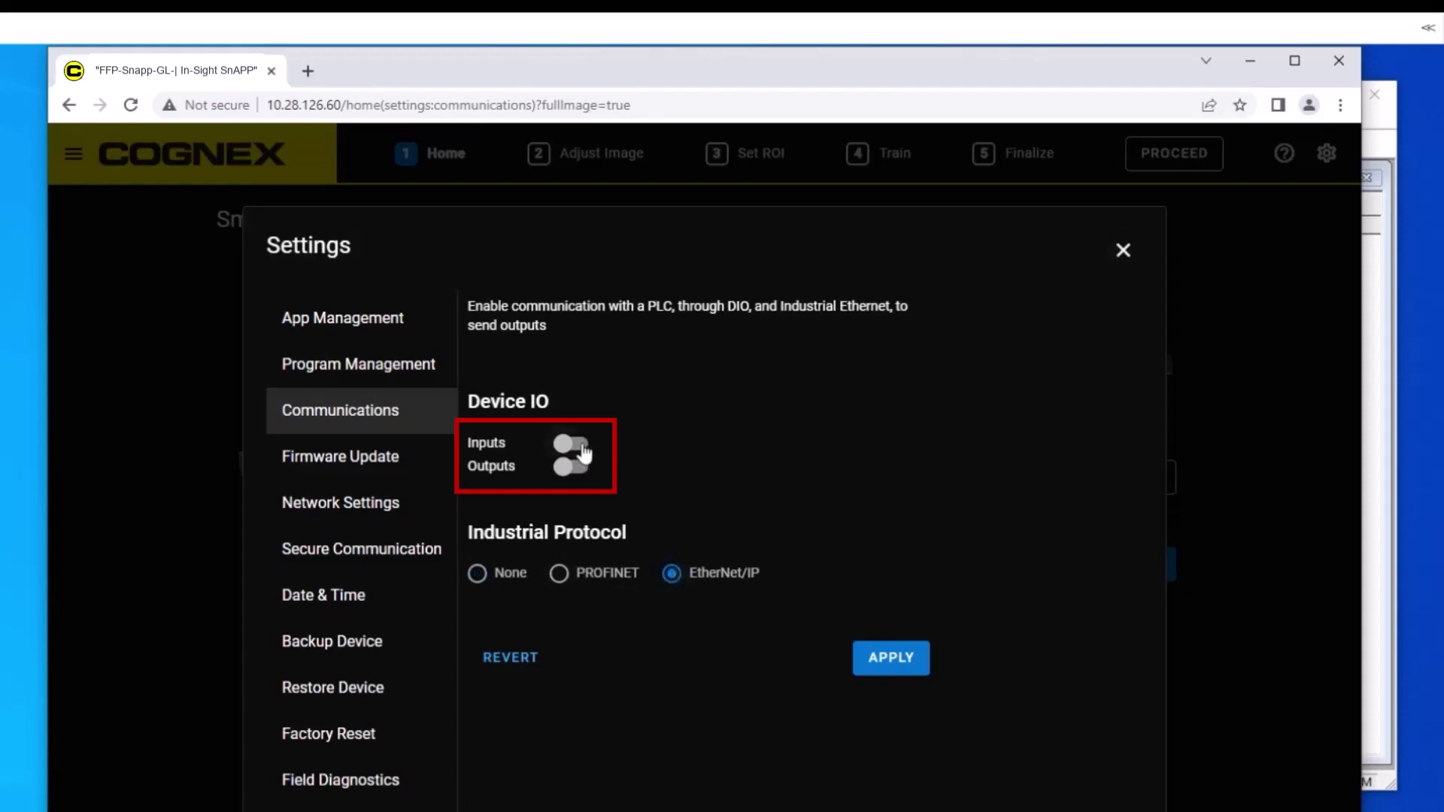
{"action": "left_click", "coordinate": [503, 463]}
{"action": "left_click", "coordinate": [892, 662]}
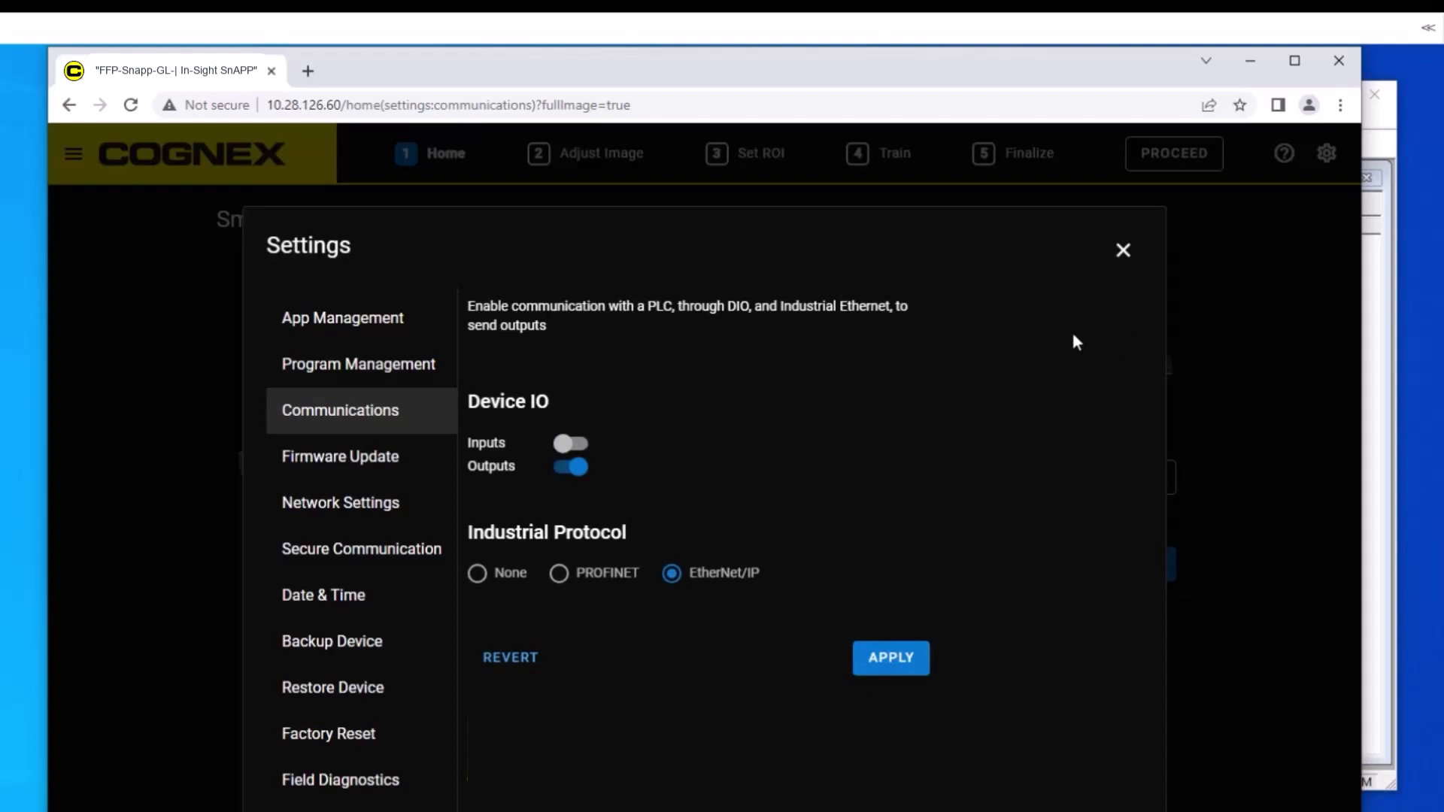
{"action": "left_click", "coordinate": [1123, 253]}
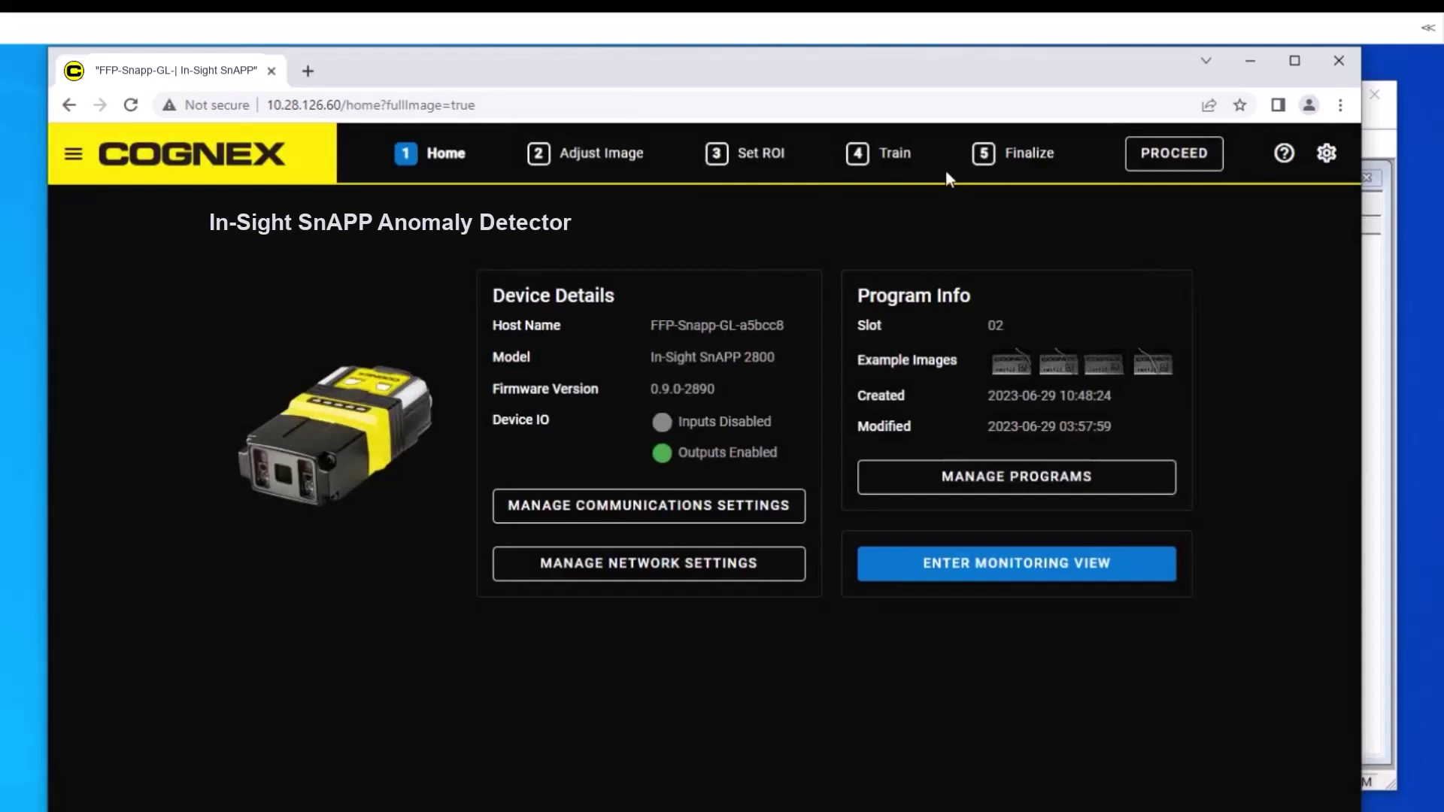
Set the Finalize Trigger Mode to Single, then browse the AB_ETH-1 network in RSLinx
{"action": "left_click", "coordinate": [987, 159]}
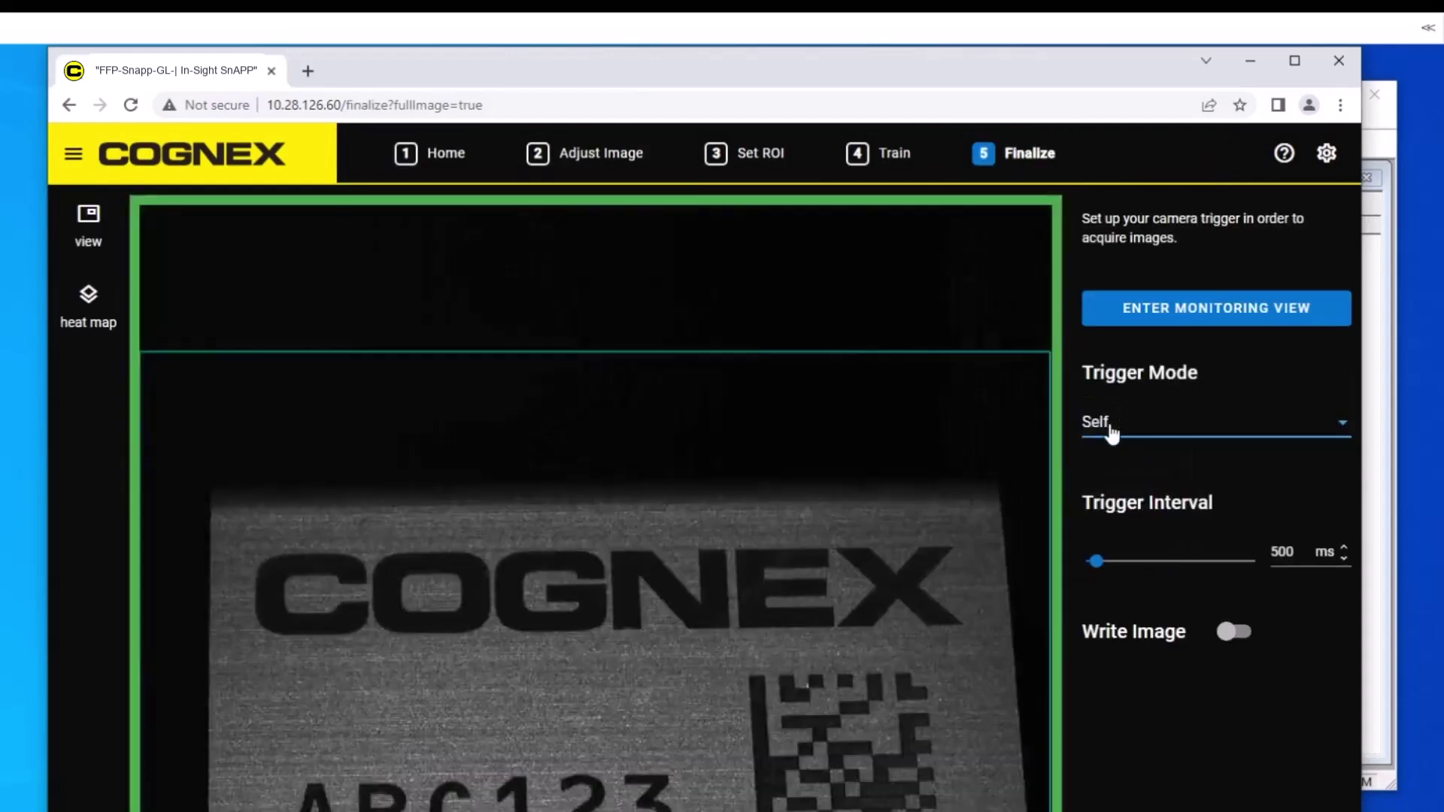
{"action": "left_click", "coordinate": [1112, 432]}
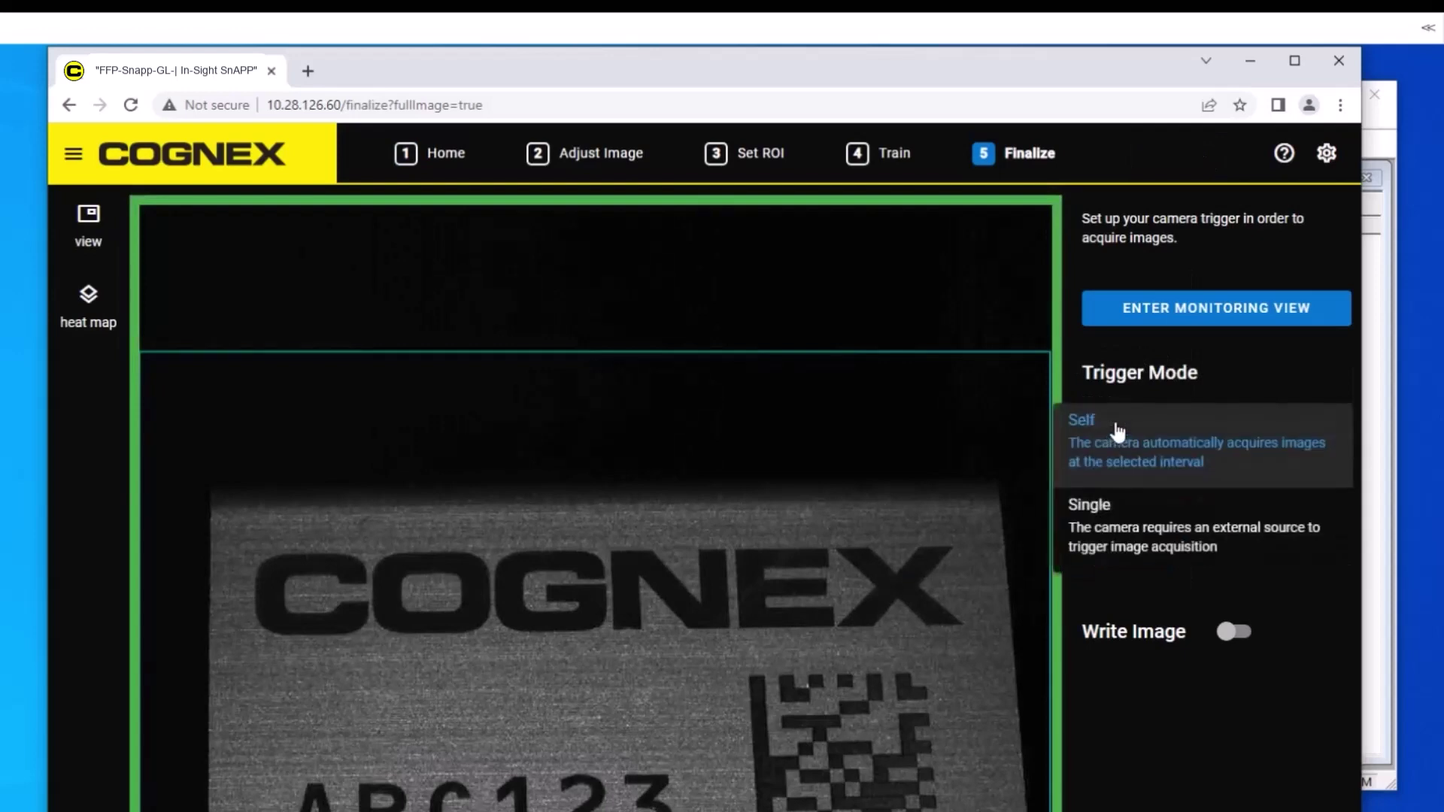
{"action": "left_click", "coordinate": [1121, 505]}
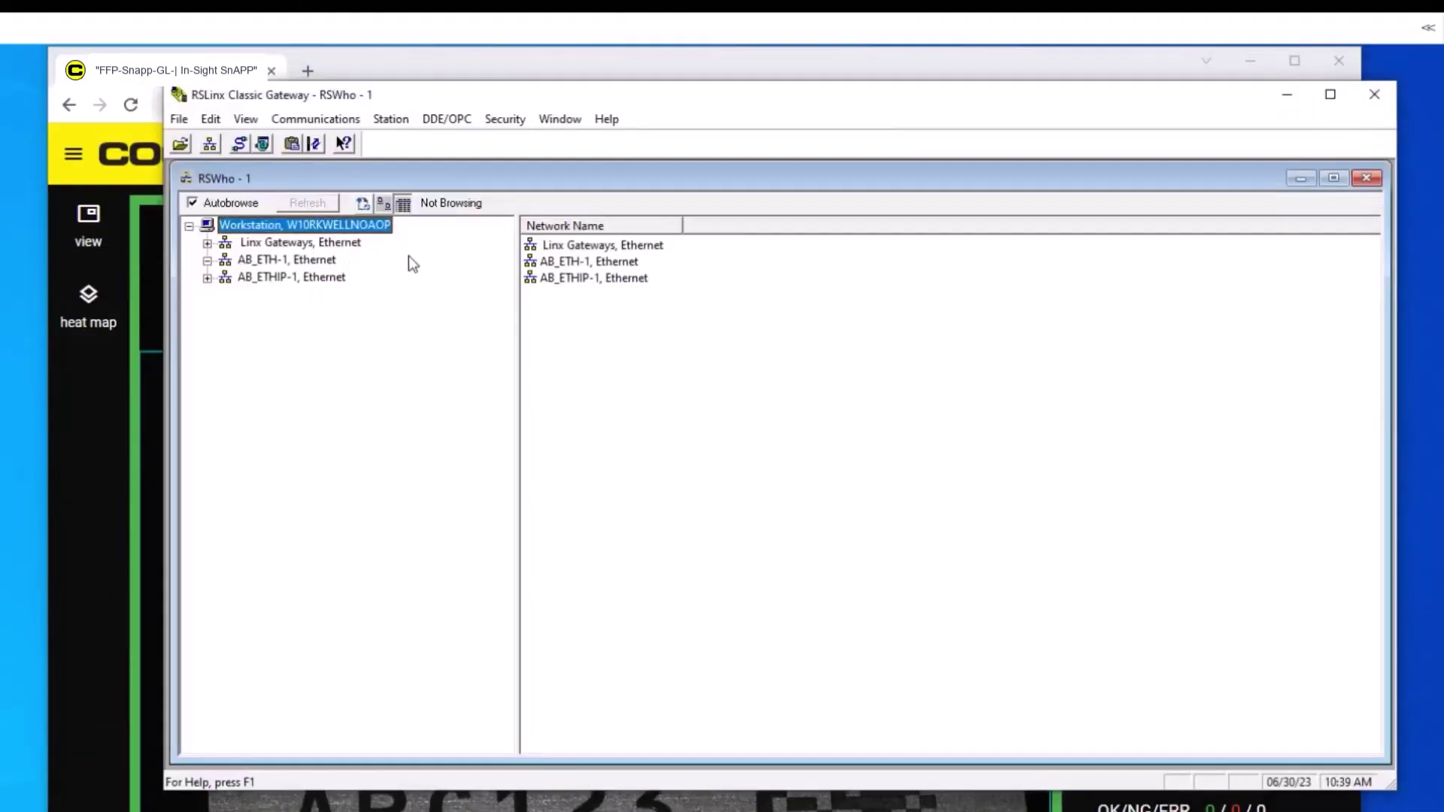
{"action": "left_click", "coordinate": [279, 261]}
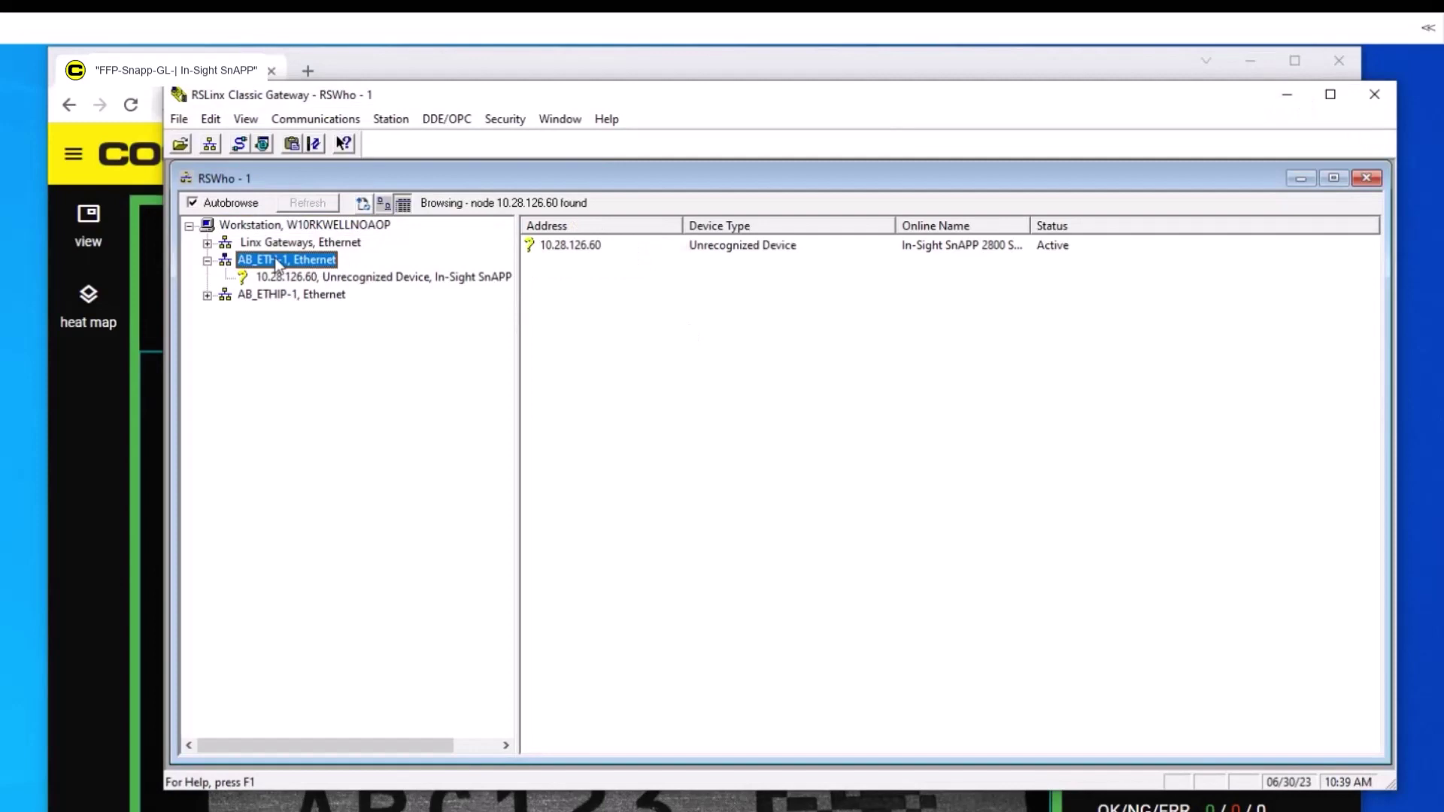
Select the 10.28.126.60 device in RSWho and resize the columns to read its Online Name
{"action": "left_click", "coordinate": [583, 248]}
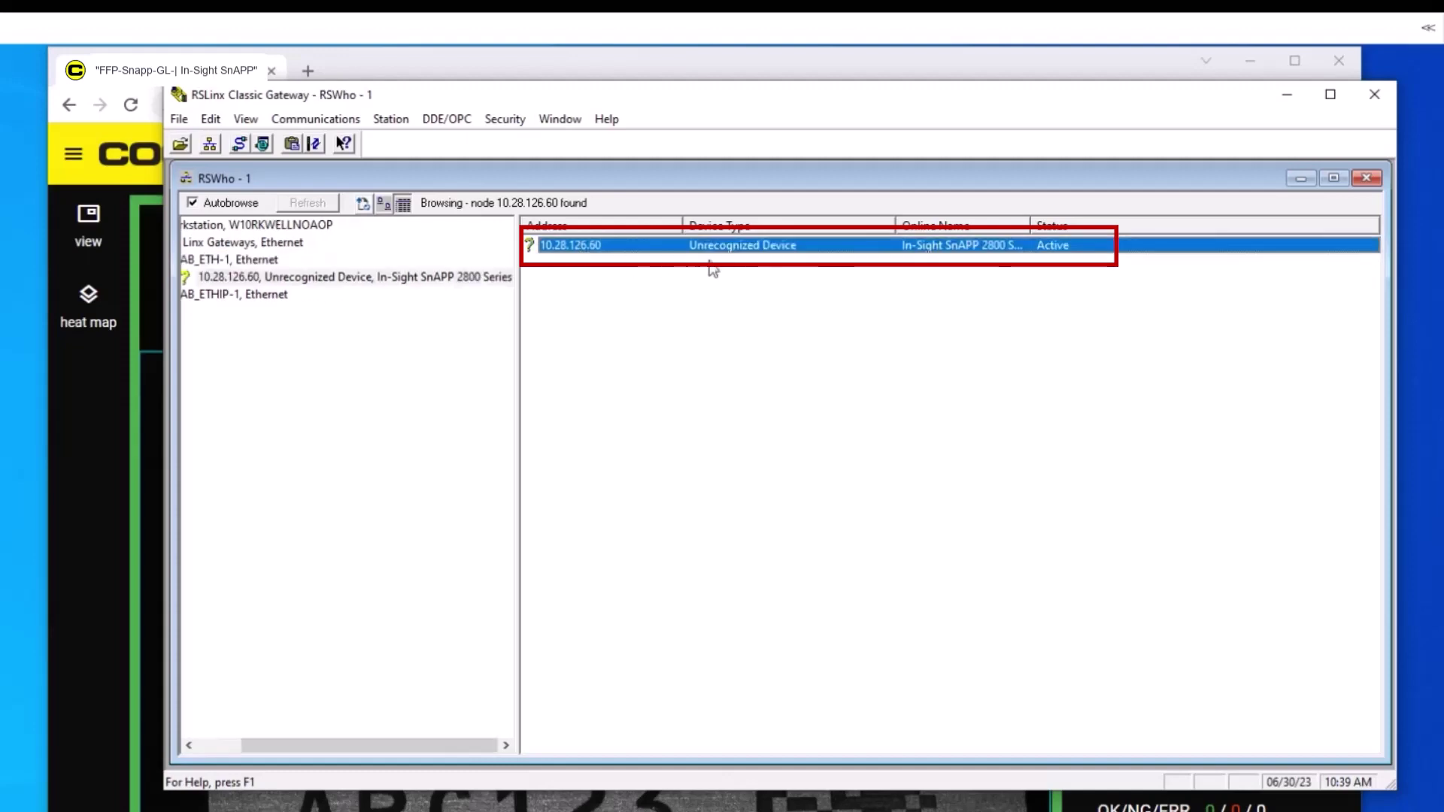
{"action": "left_click_drag", "start_coordinate": [1029, 224], "coordinate": [1053, 224]}
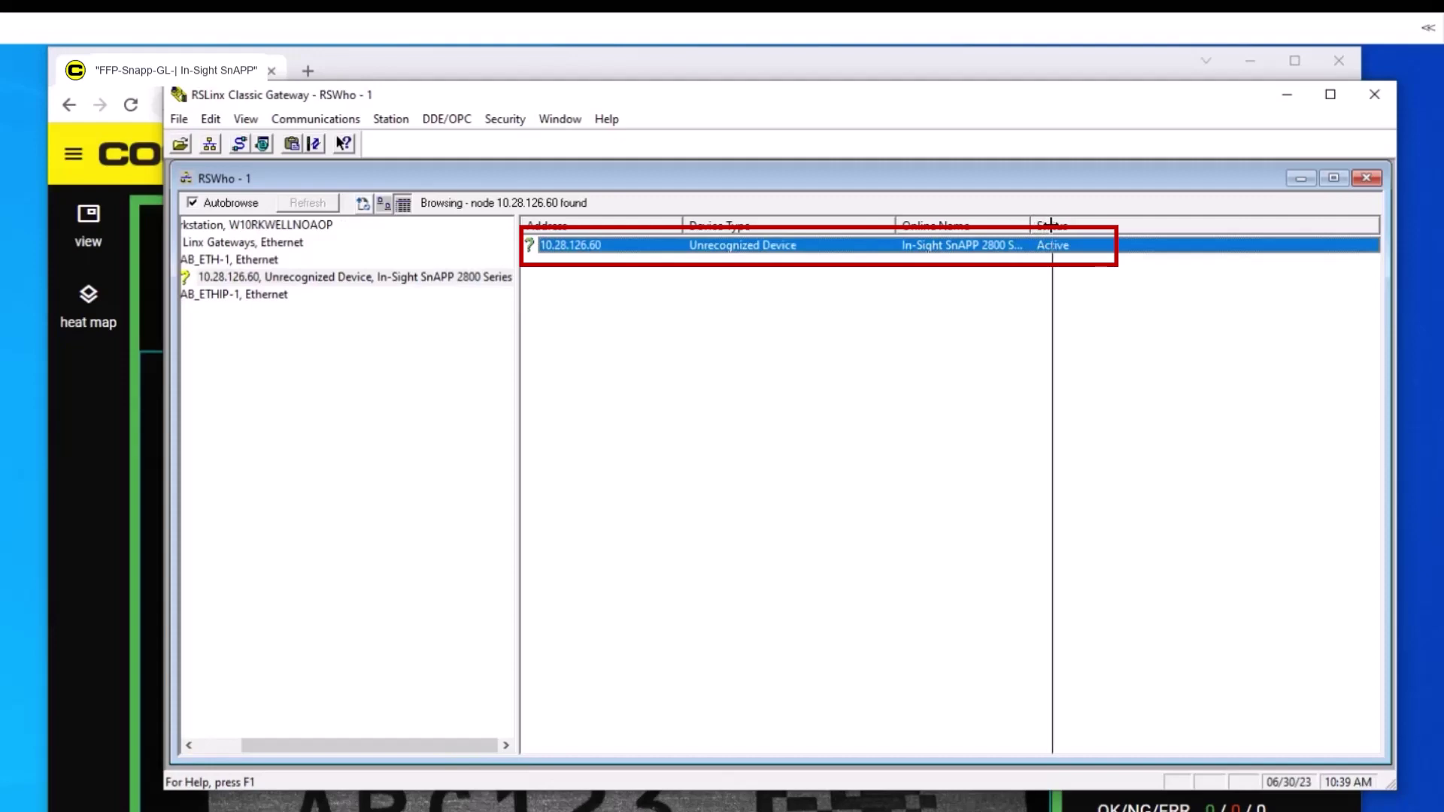
{"action": "left_click_drag", "start_coordinate": [885, 225], "coordinate": [877, 224]}
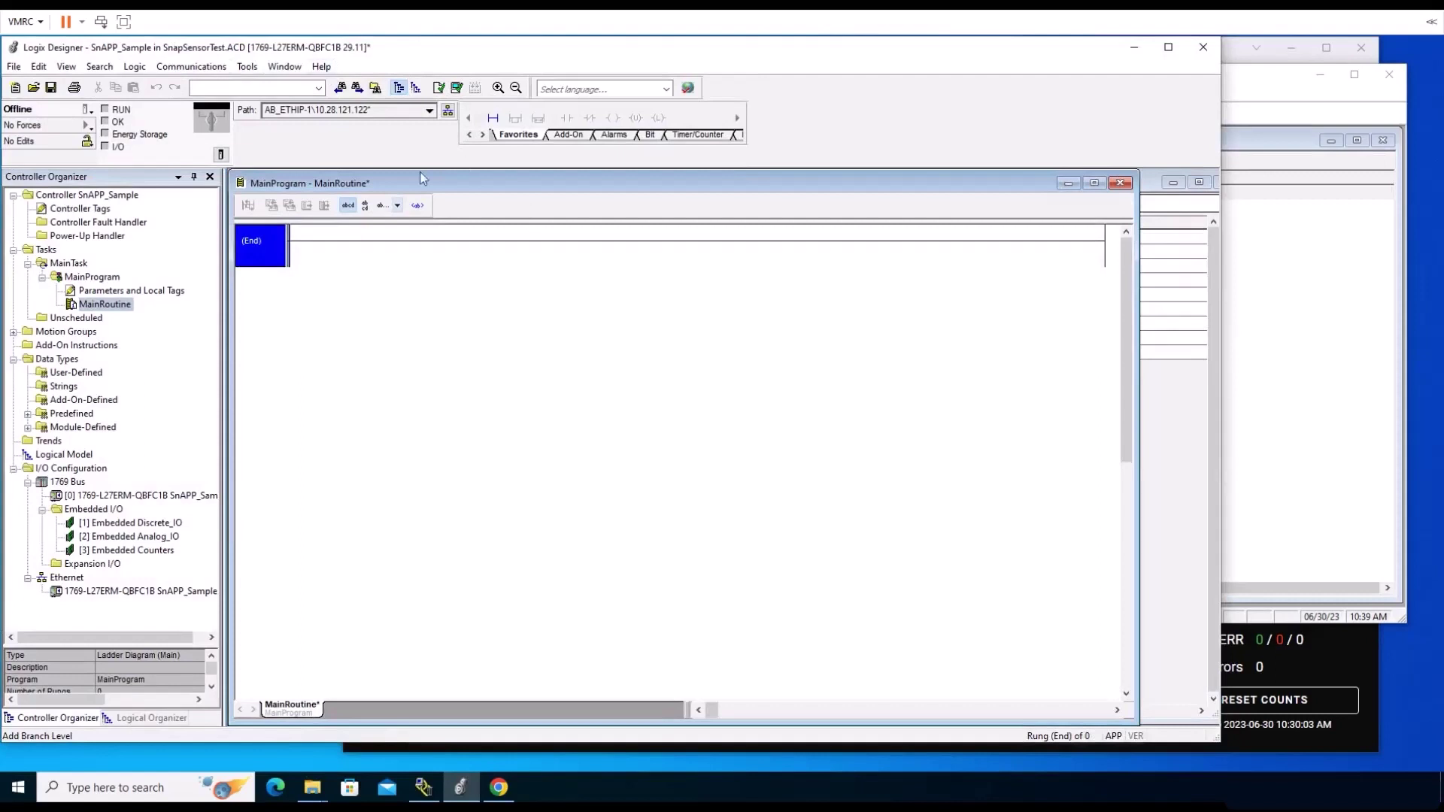
Launch the EDS Hardware Installation Tool and pick the 02A6030E10010100.eds file to register
{"action": "left_click", "coordinate": [247, 66]}
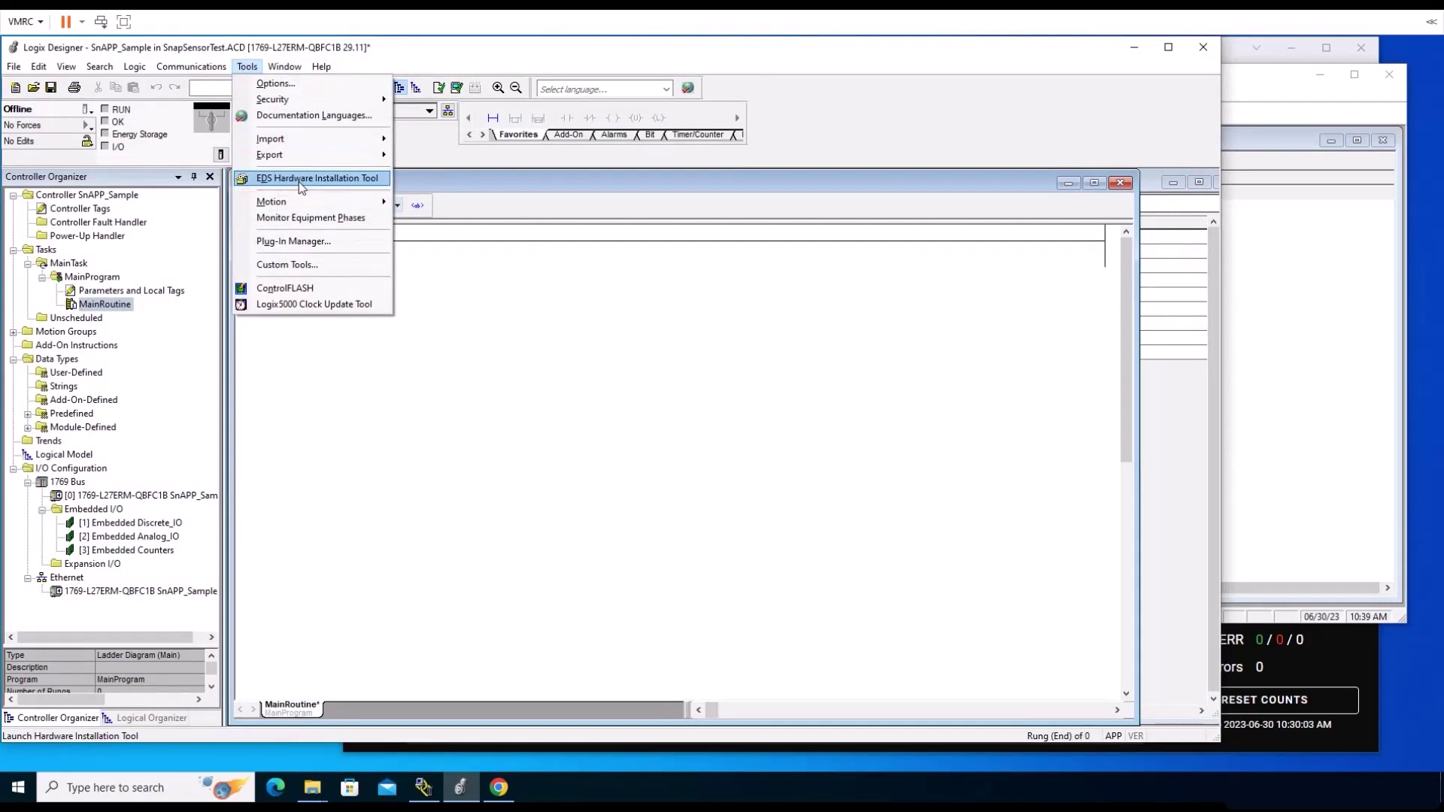
{"action": "left_click", "coordinate": [300, 182]}
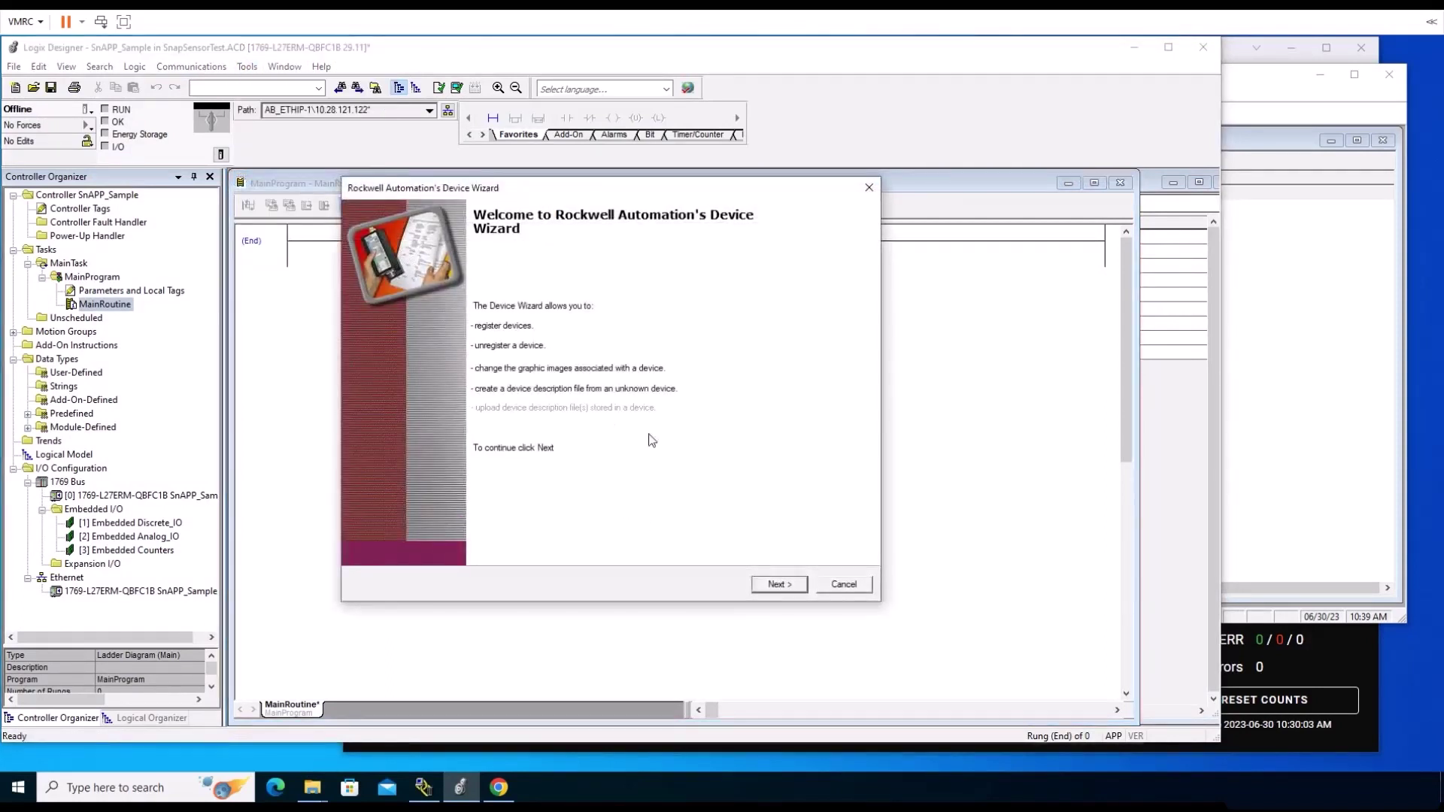
{"action": "left_click", "coordinate": [778, 585]}
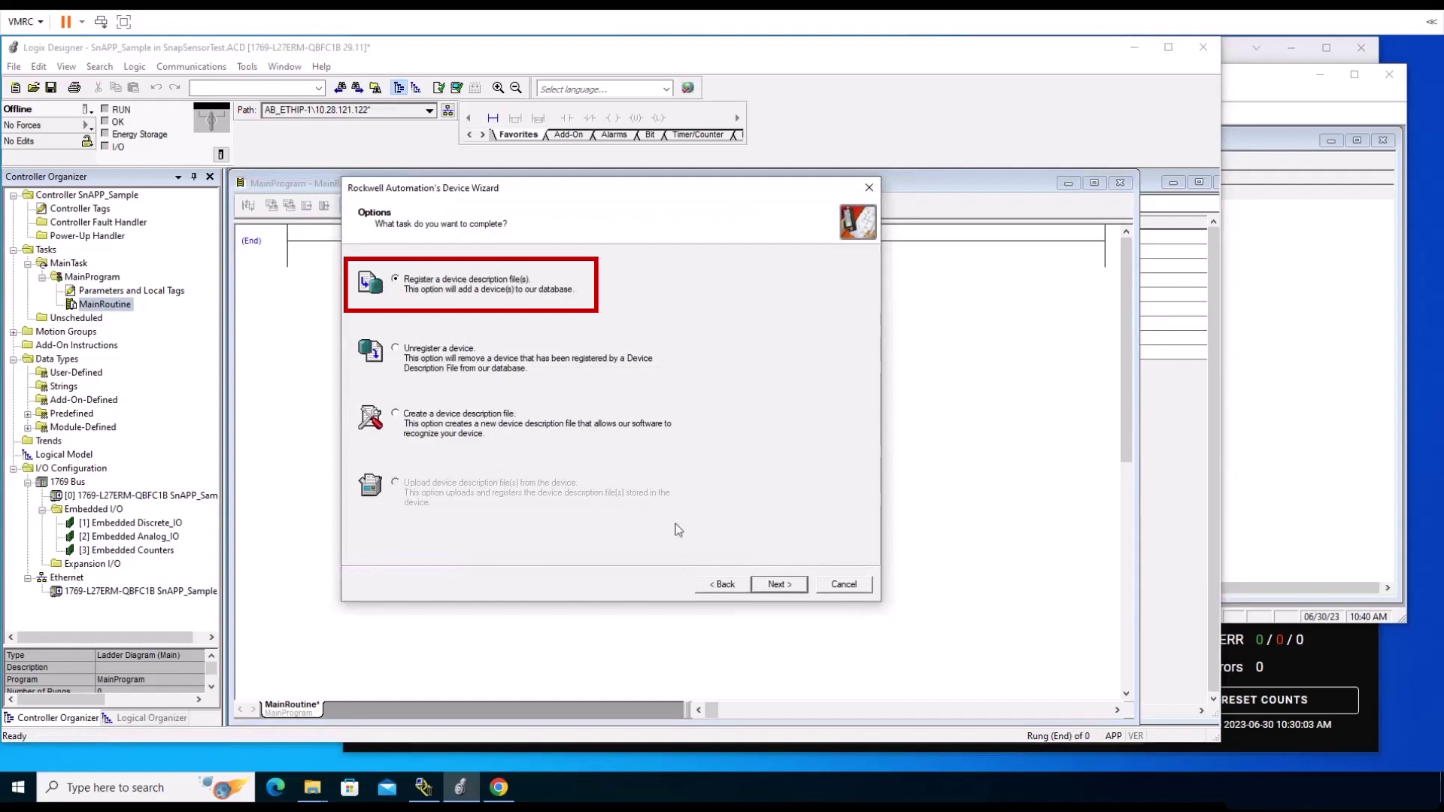
{"action": "left_click", "coordinate": [783, 587]}
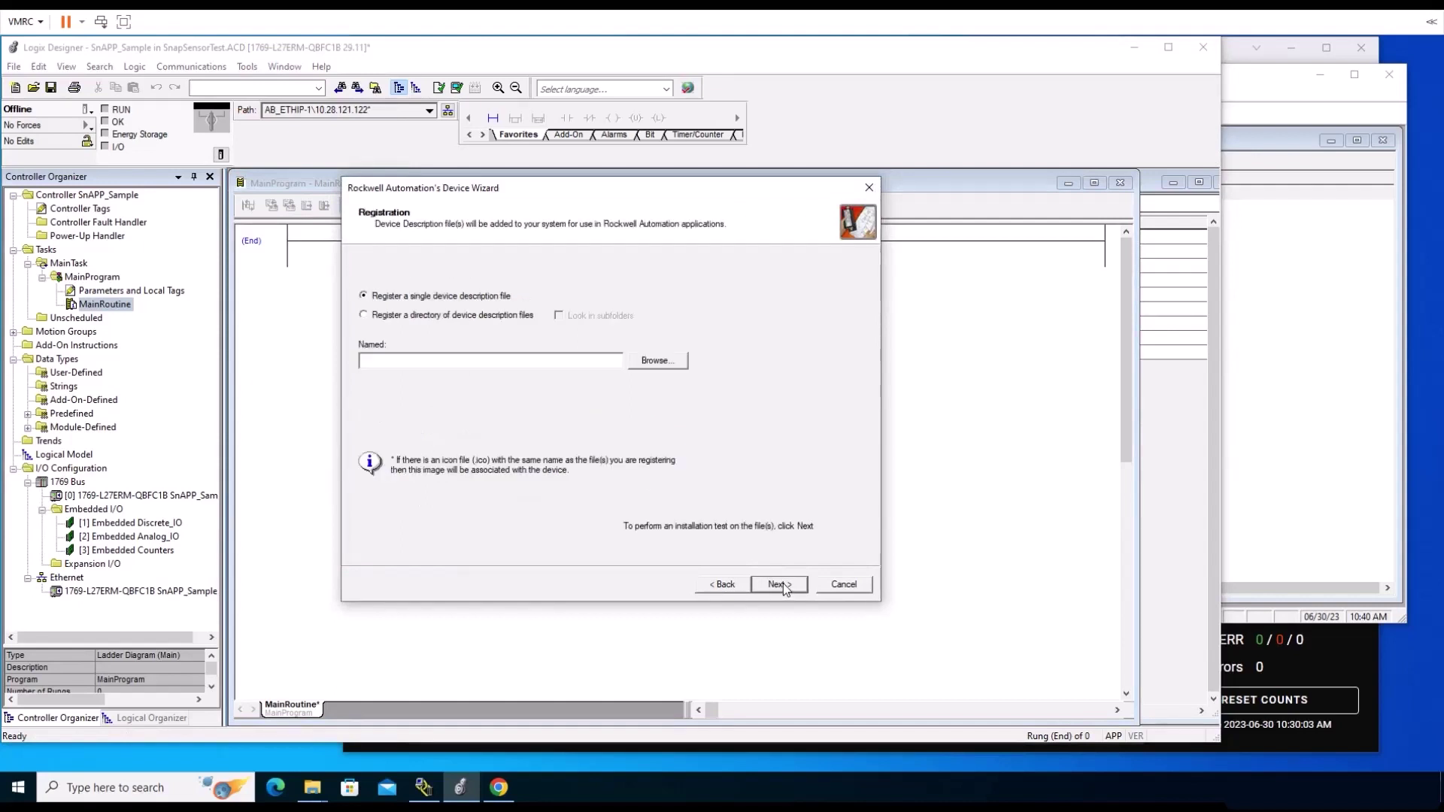
{"action": "left_click", "coordinate": [668, 368]}
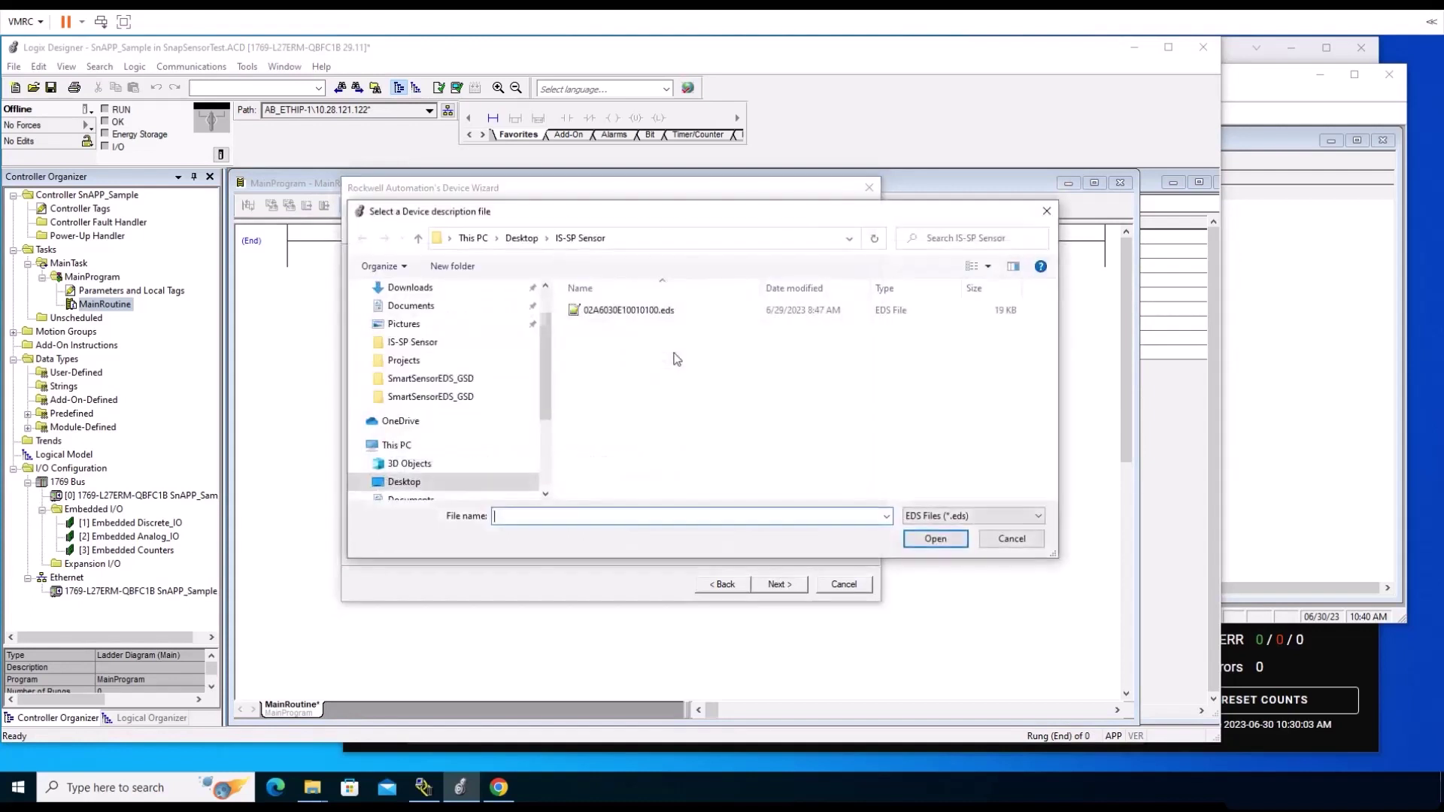
{"action": "left_click", "coordinate": [585, 317]}
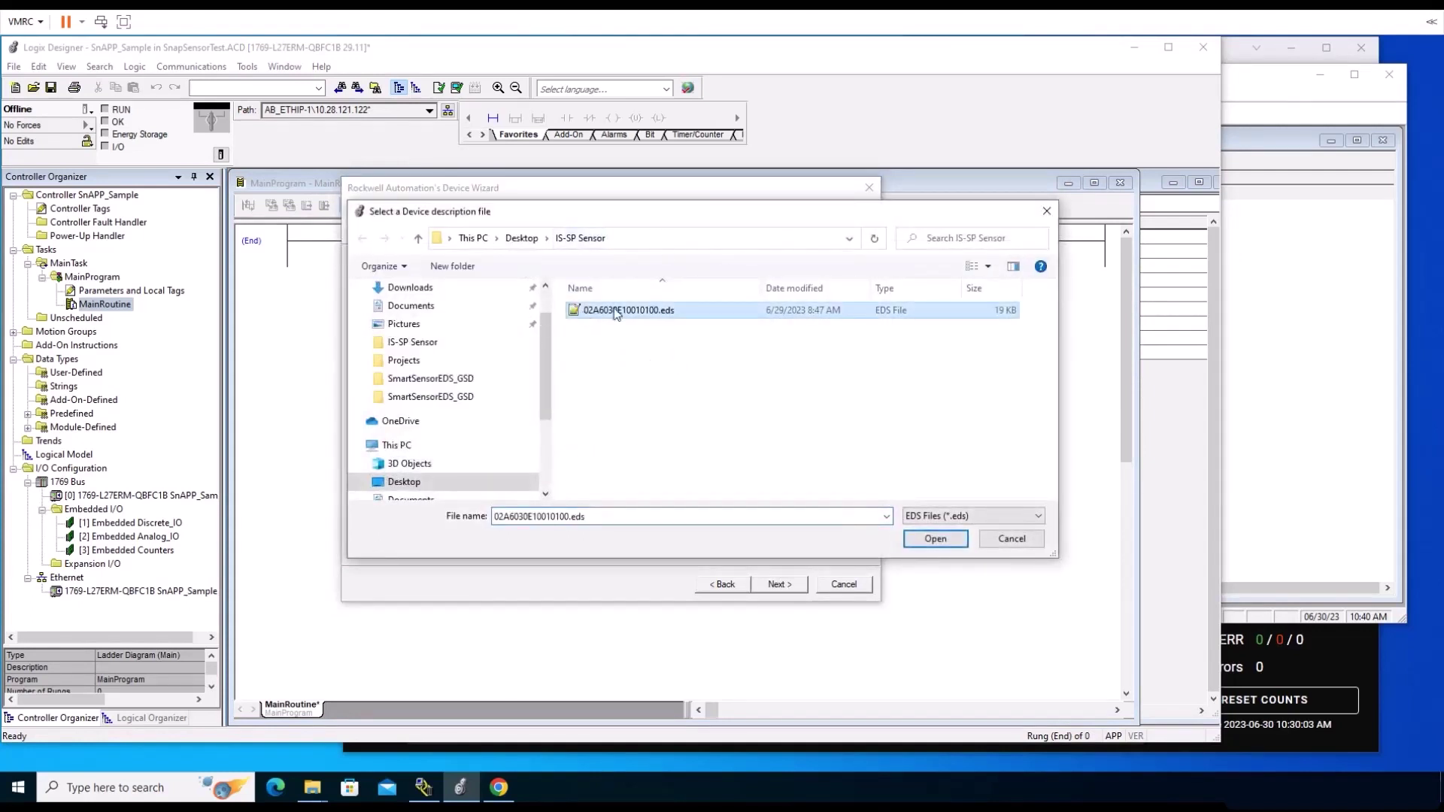
{"action": "left_click", "coordinate": [935, 539]}
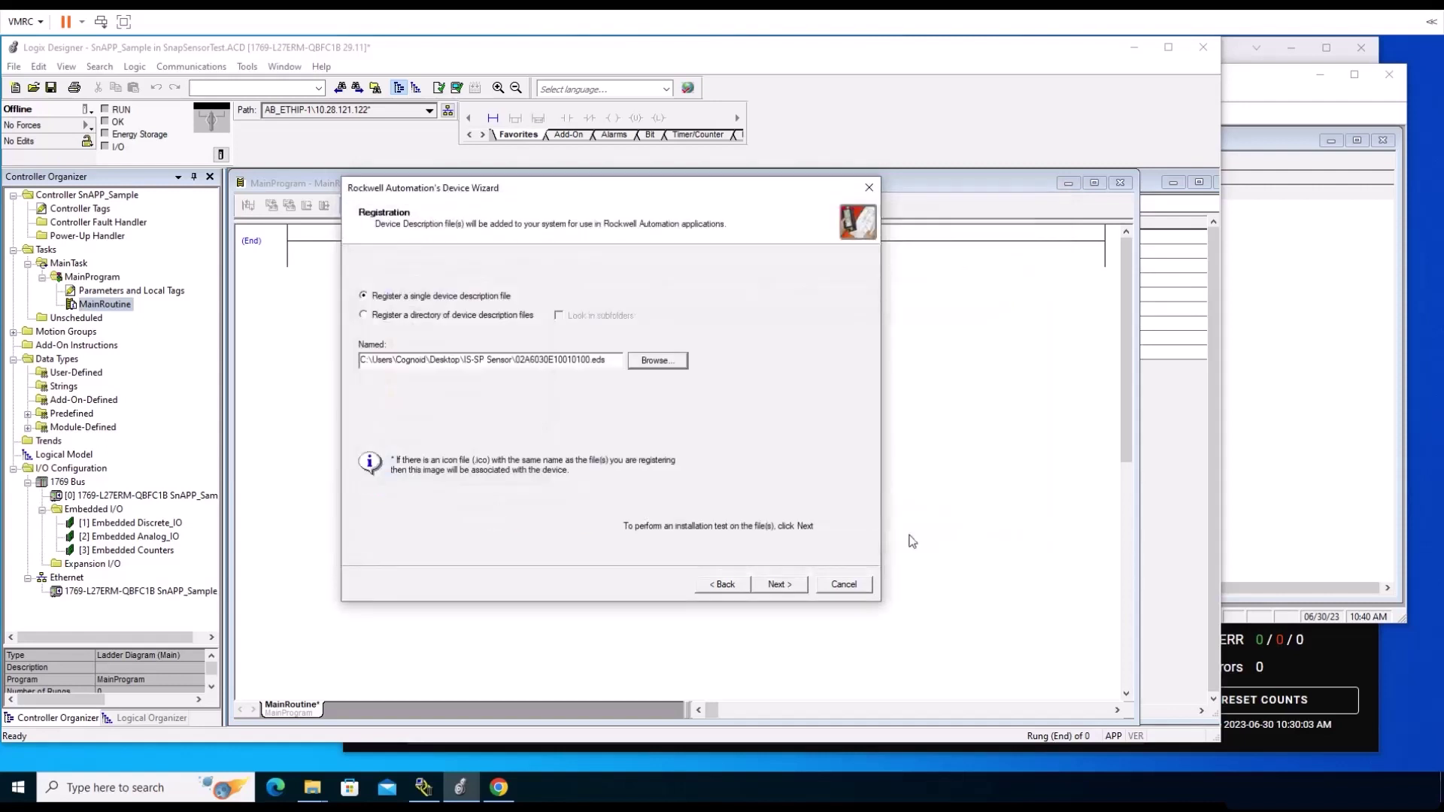
Test the file and register the In-Sight SnAPP 2800 Series device with the default image
{"action": "left_click", "coordinate": [790, 589]}
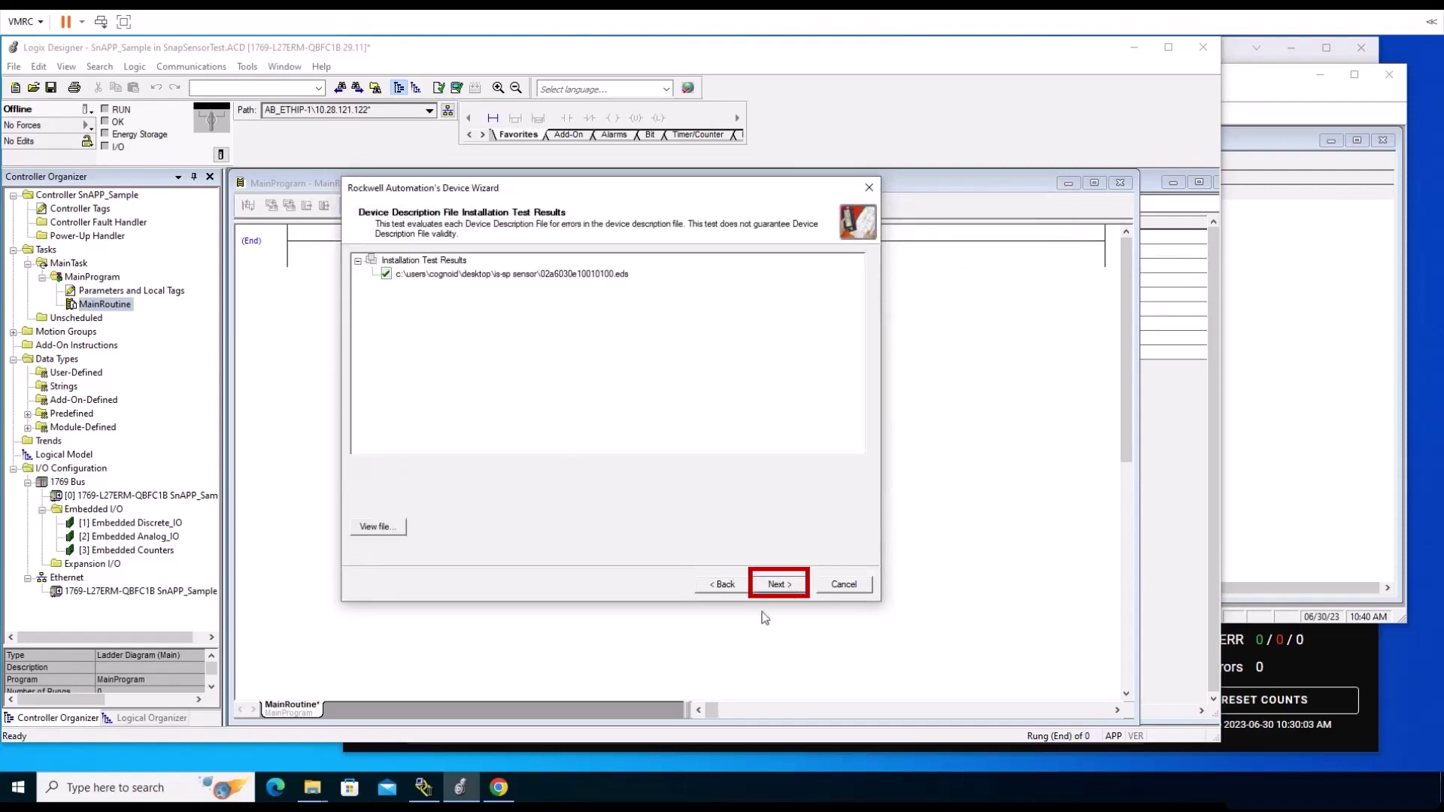
{"action": "left_click", "coordinate": [789, 589]}
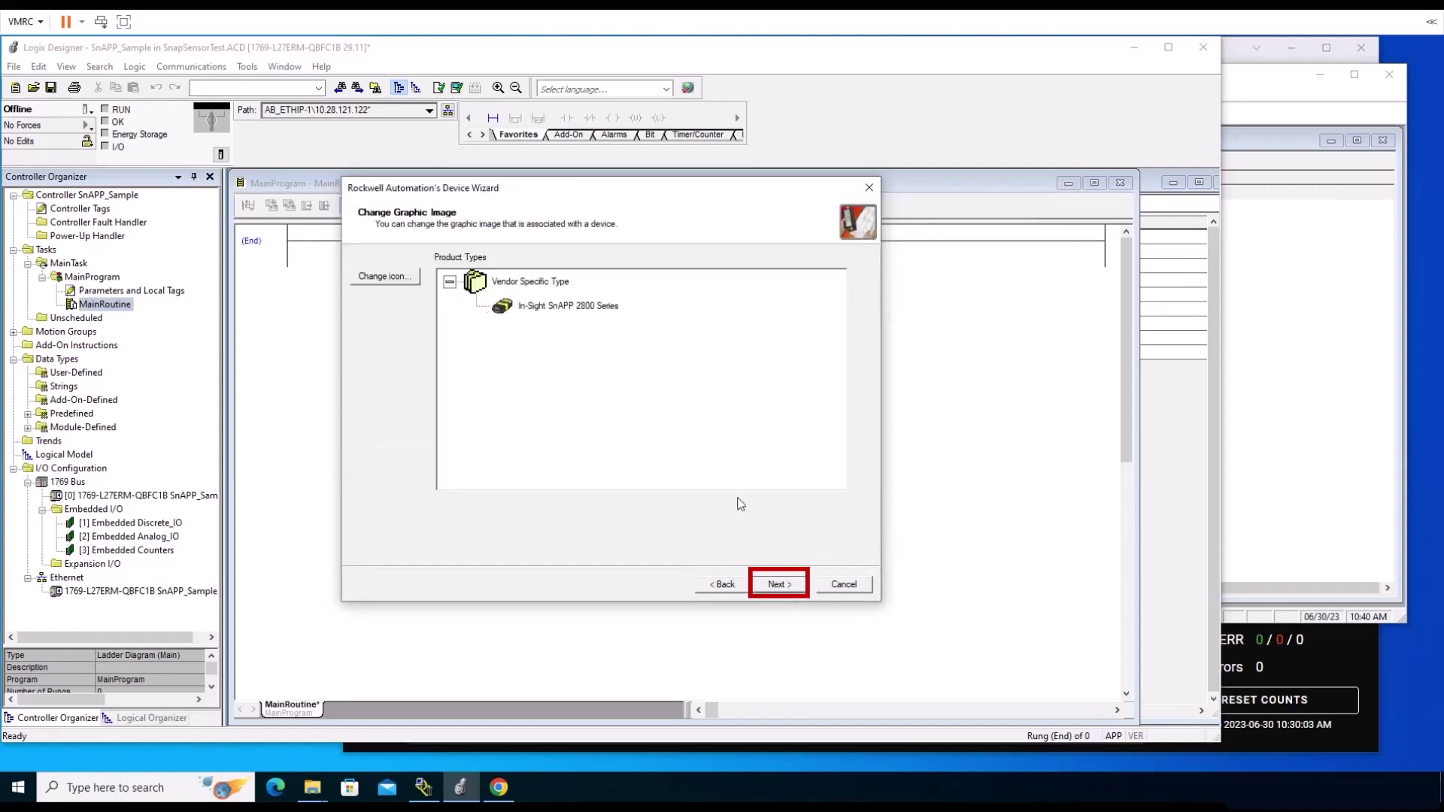
{"action": "left_click", "coordinate": [780, 587]}
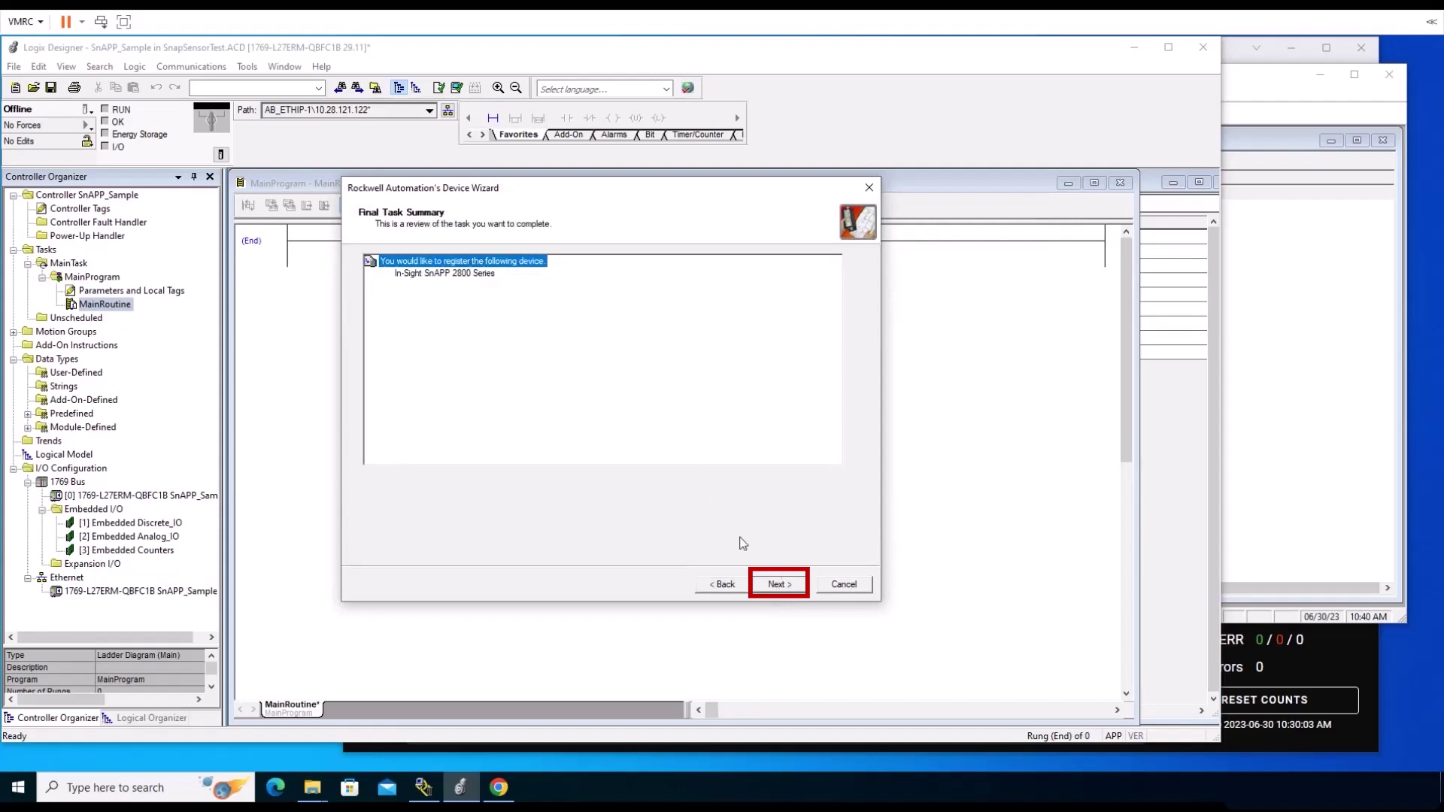
{"action": "left_click", "coordinate": [773, 584]}
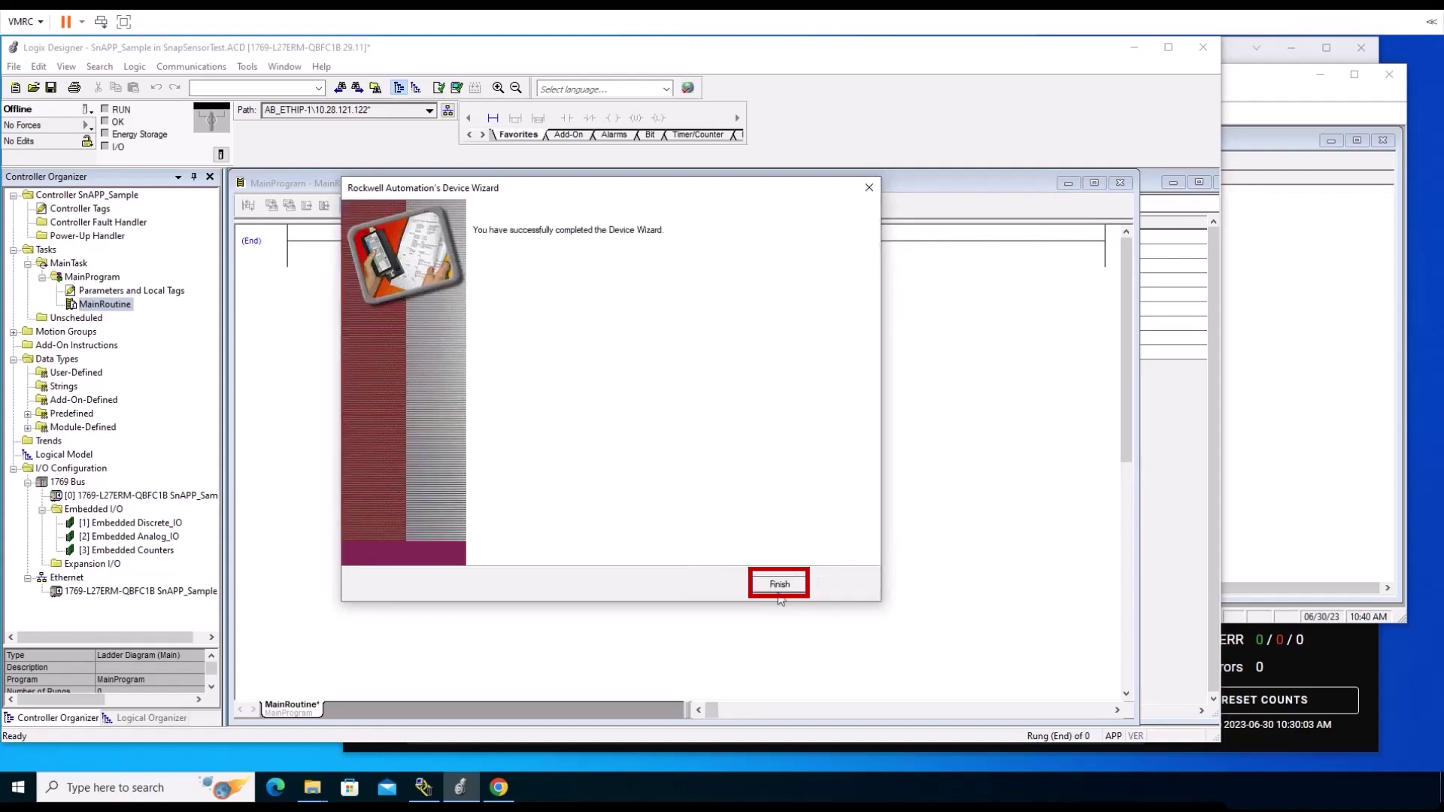
{"action": "left_click", "coordinate": [779, 584]}
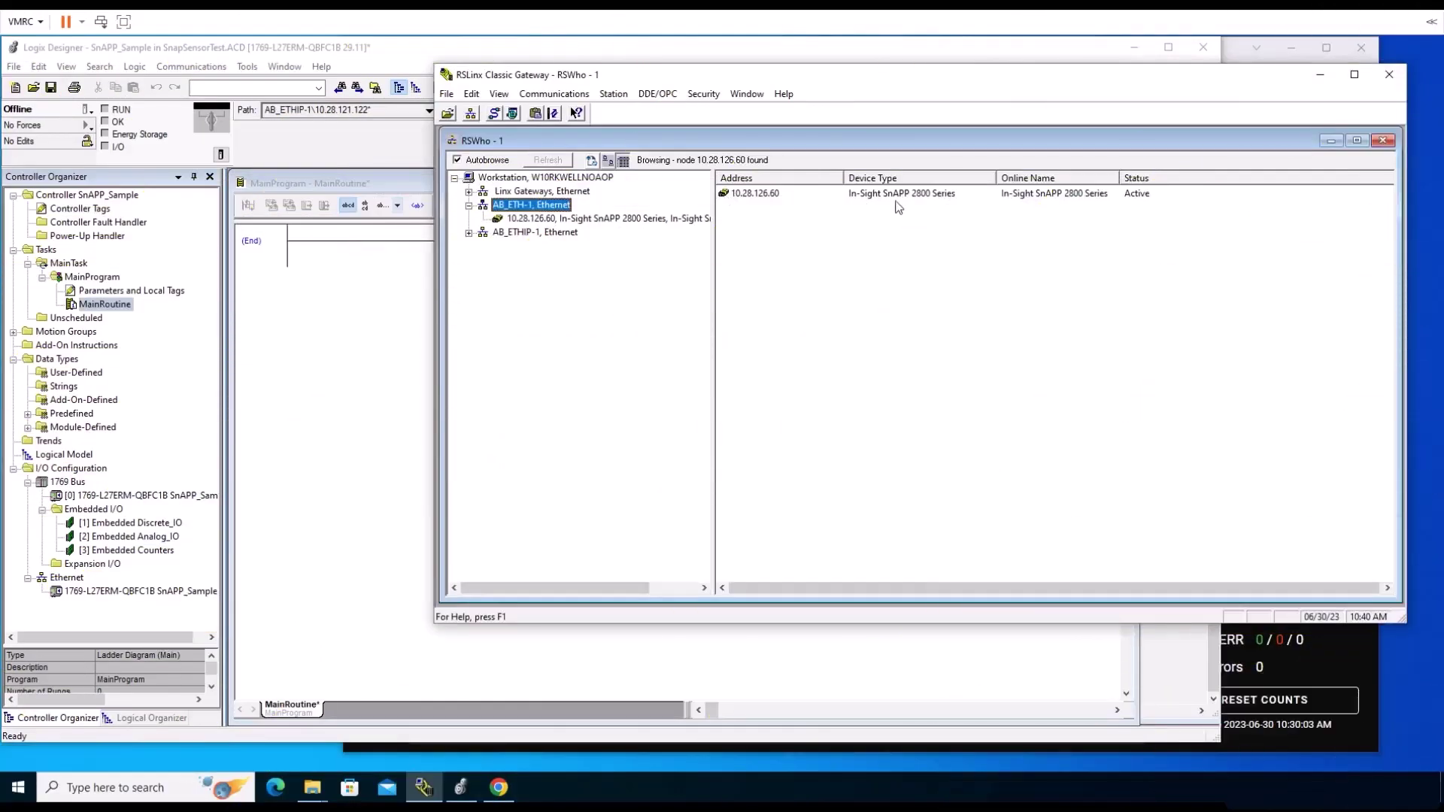
Check 10.28.126.60 now shows In-Sight SnAPP 2800 Series, close RSWho, and return to Logix Designer
{"action": "left_click", "coordinate": [898, 193]}
{"action": "left_click", "coordinate": [1383, 140]}
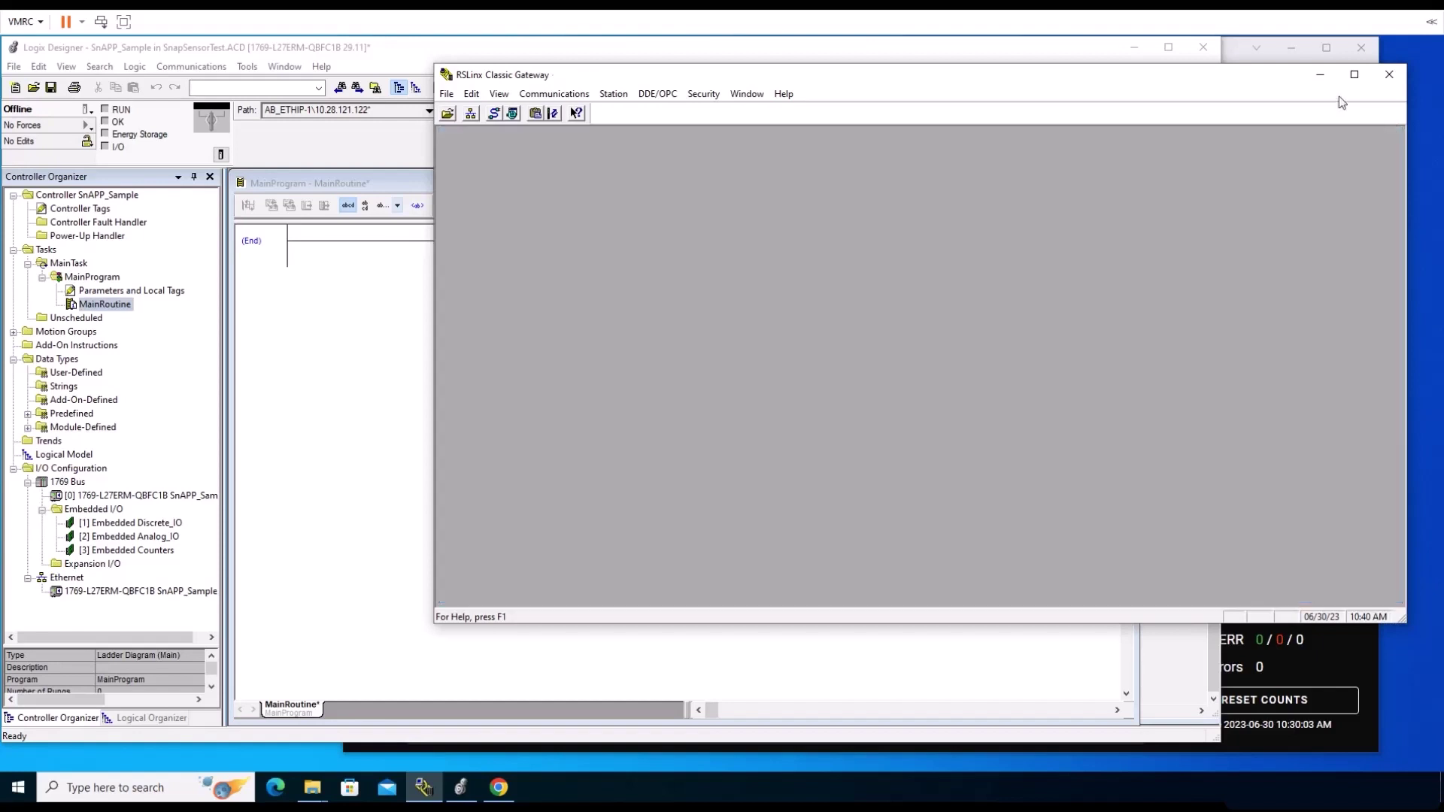
{"action": "left_click", "coordinate": [404, 58]}
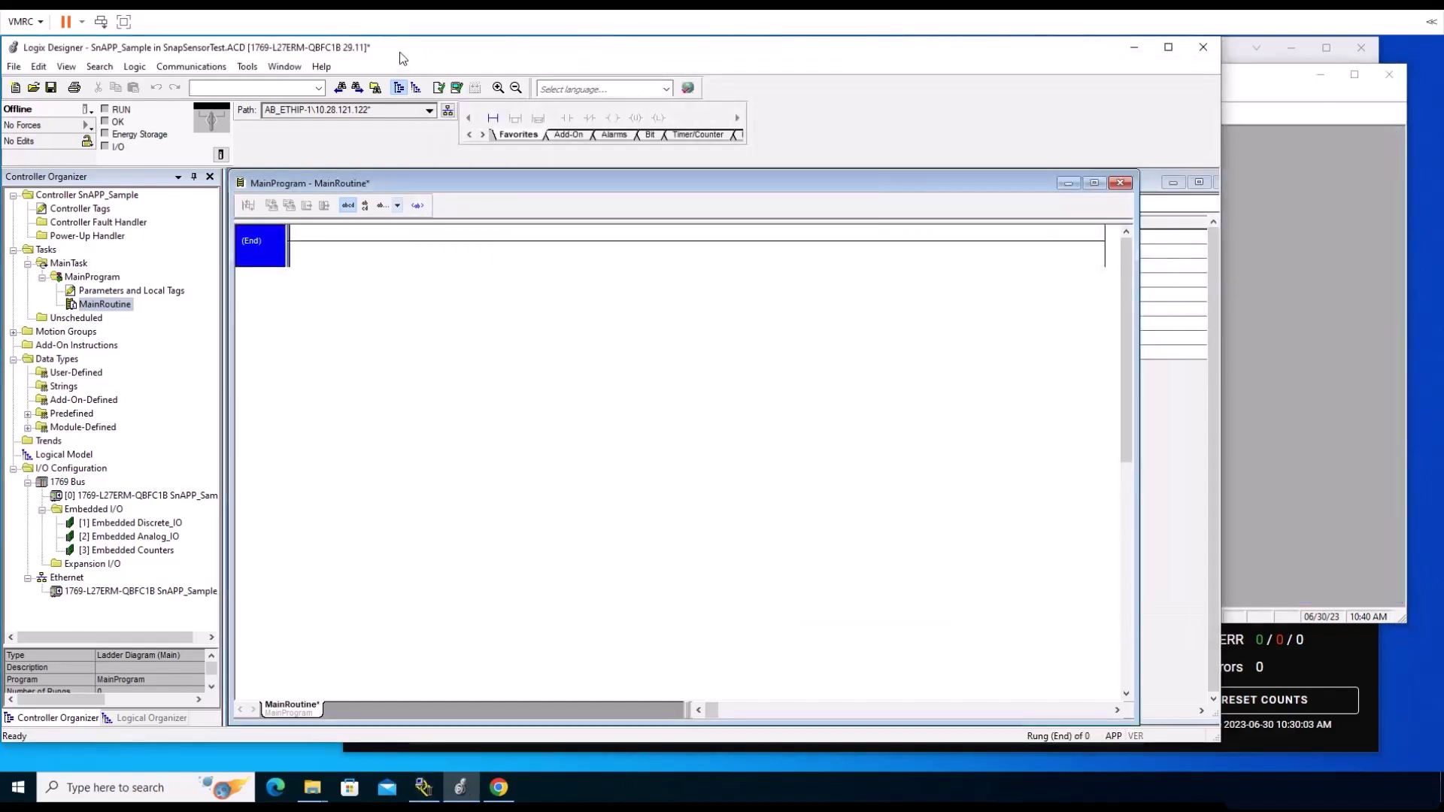
Add a new Ethernet module filtered to Cognex, choosing IS-SP28XX-XX In-Sight SnAPP 2800 Series
{"action": "right_click", "coordinate": [67, 578]}
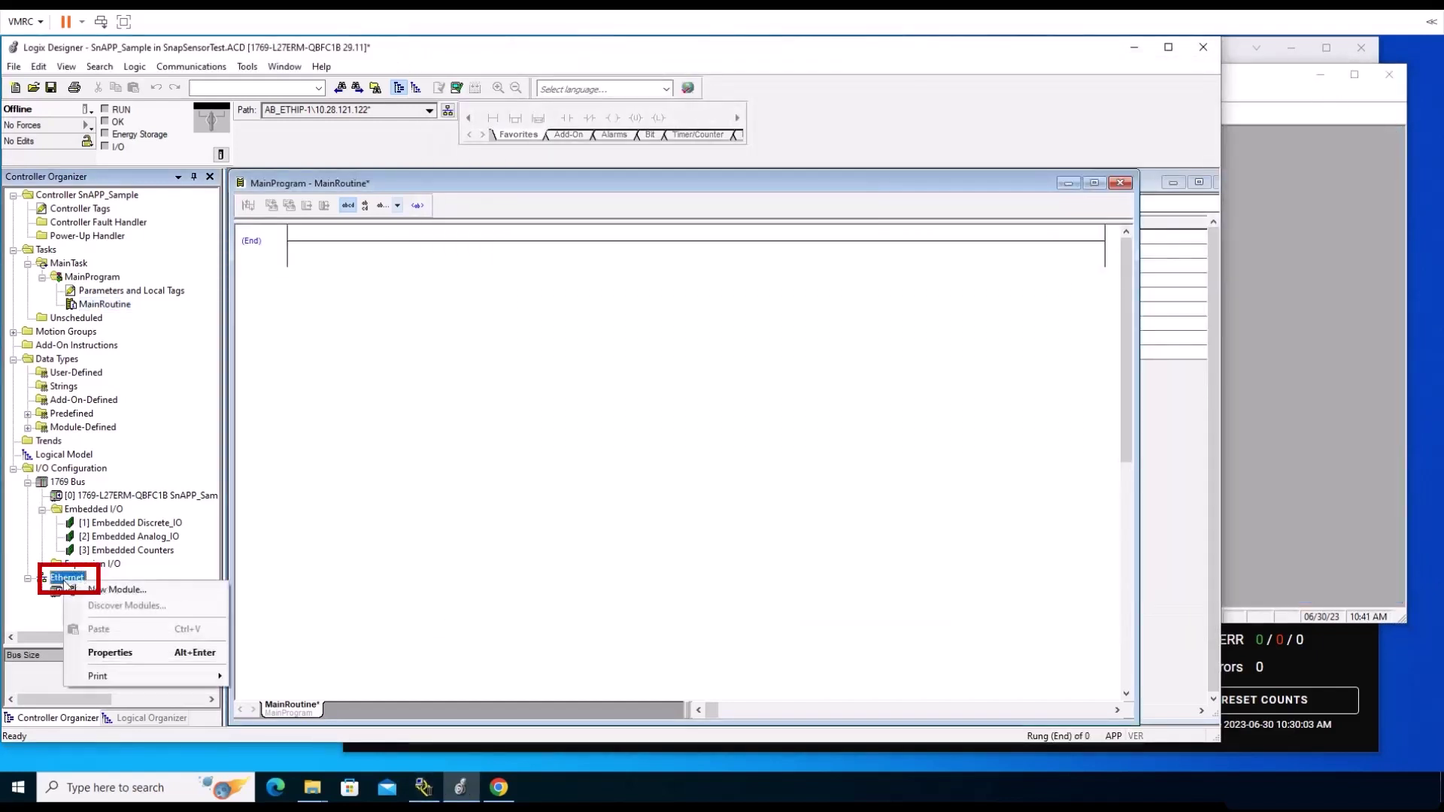
{"action": "left_click", "coordinate": [132, 594]}
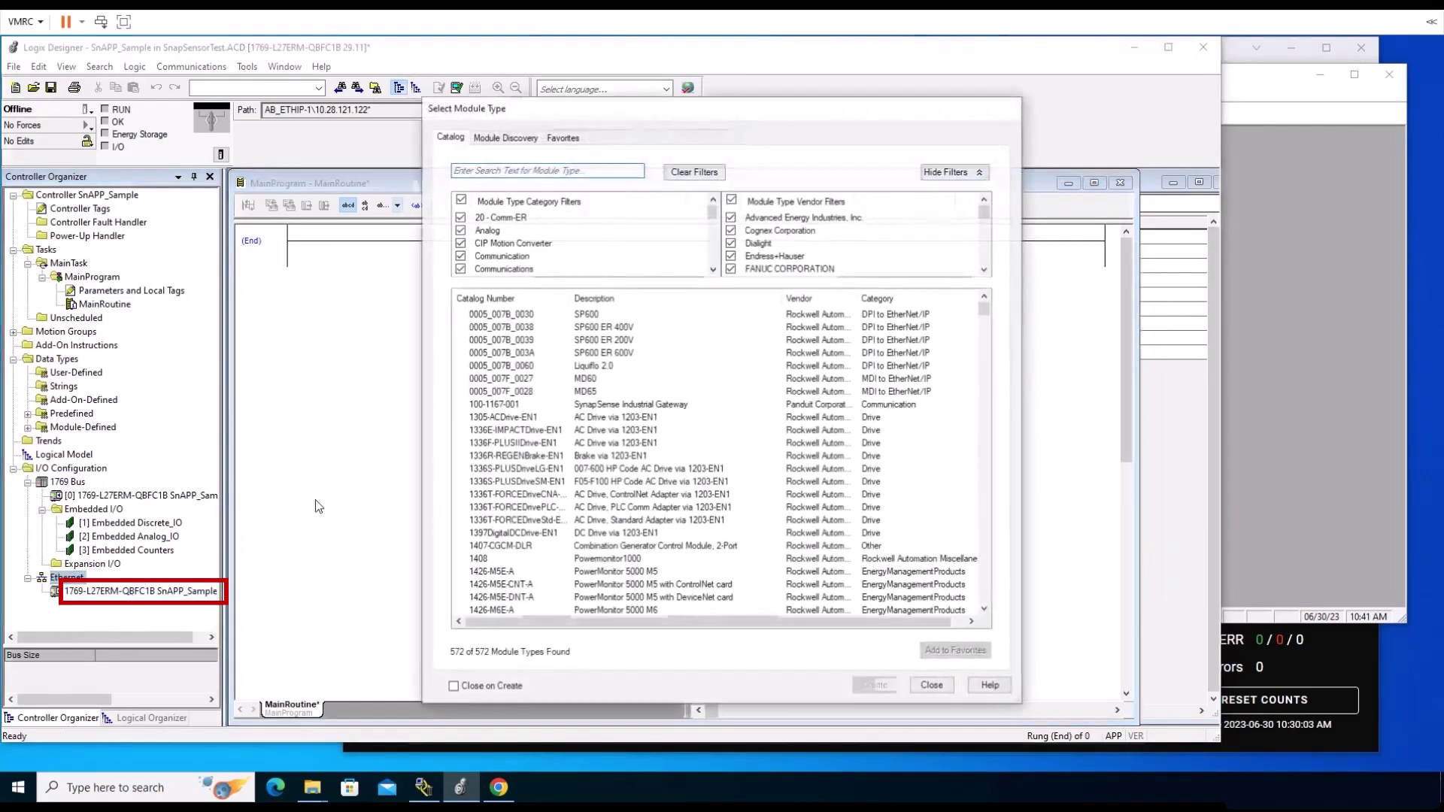
{"action": "left_click", "coordinate": [731, 198]}
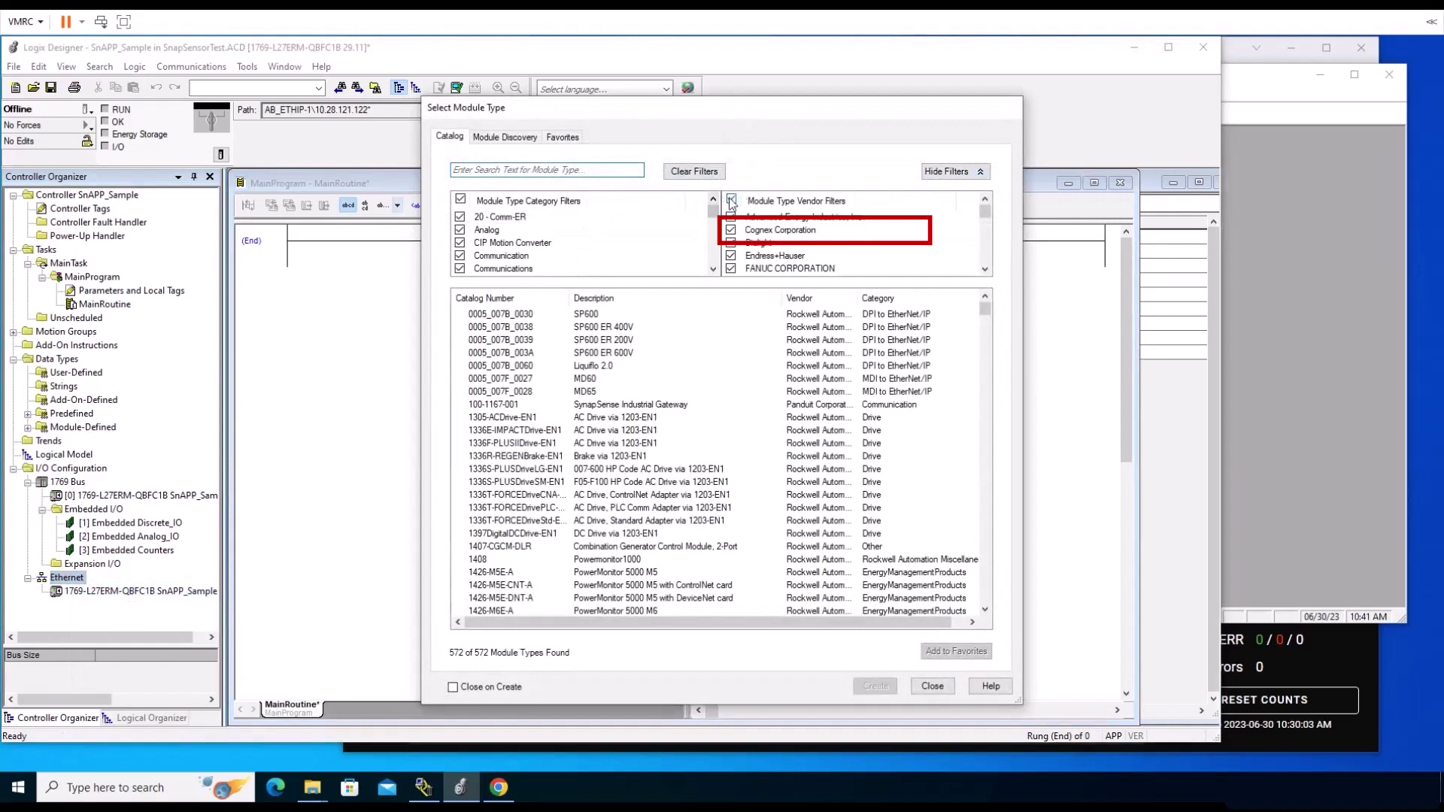
{"action": "left_click", "coordinate": [731, 230]}
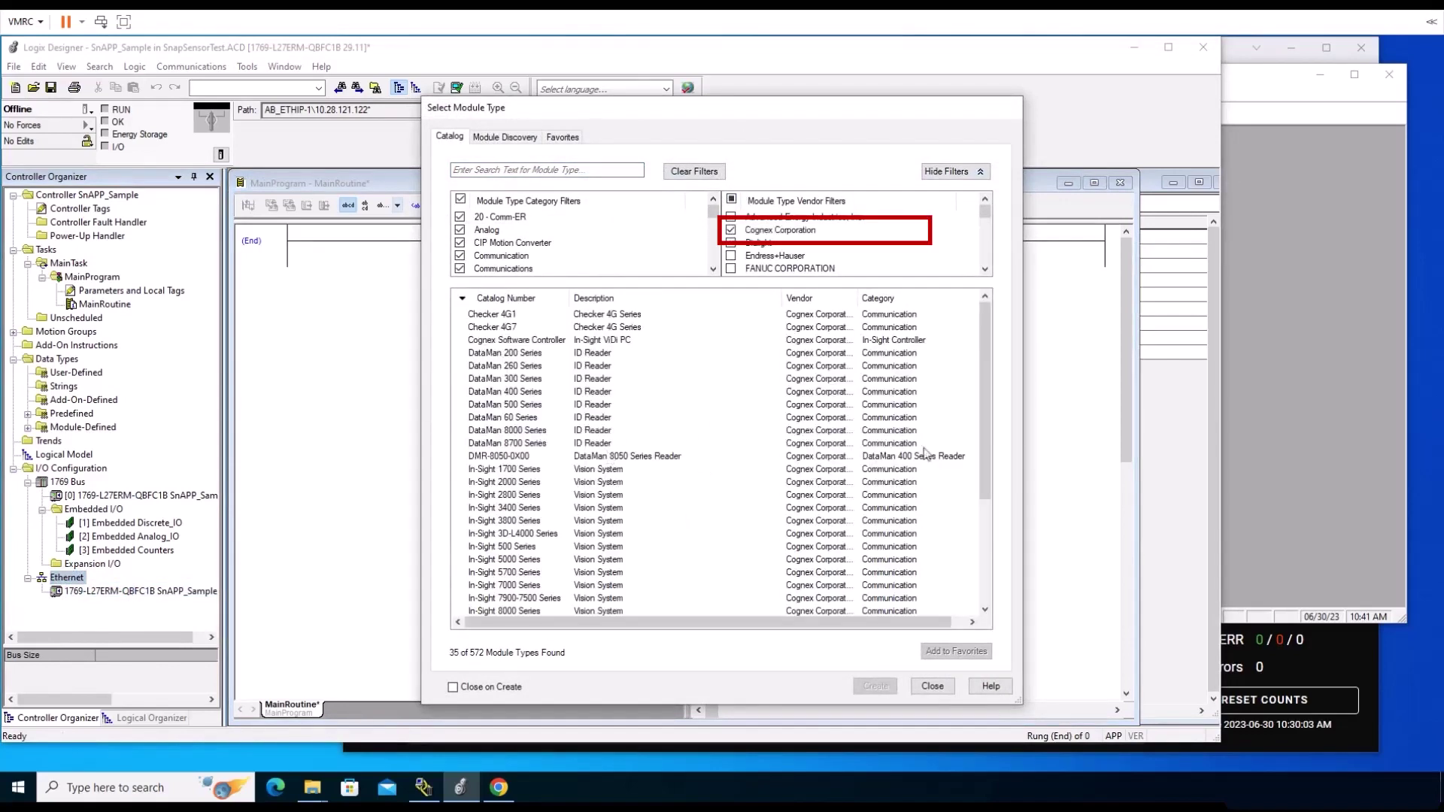
{"action": "left_click_drag", "start_coordinate": [986, 449], "coordinate": [984, 558]}
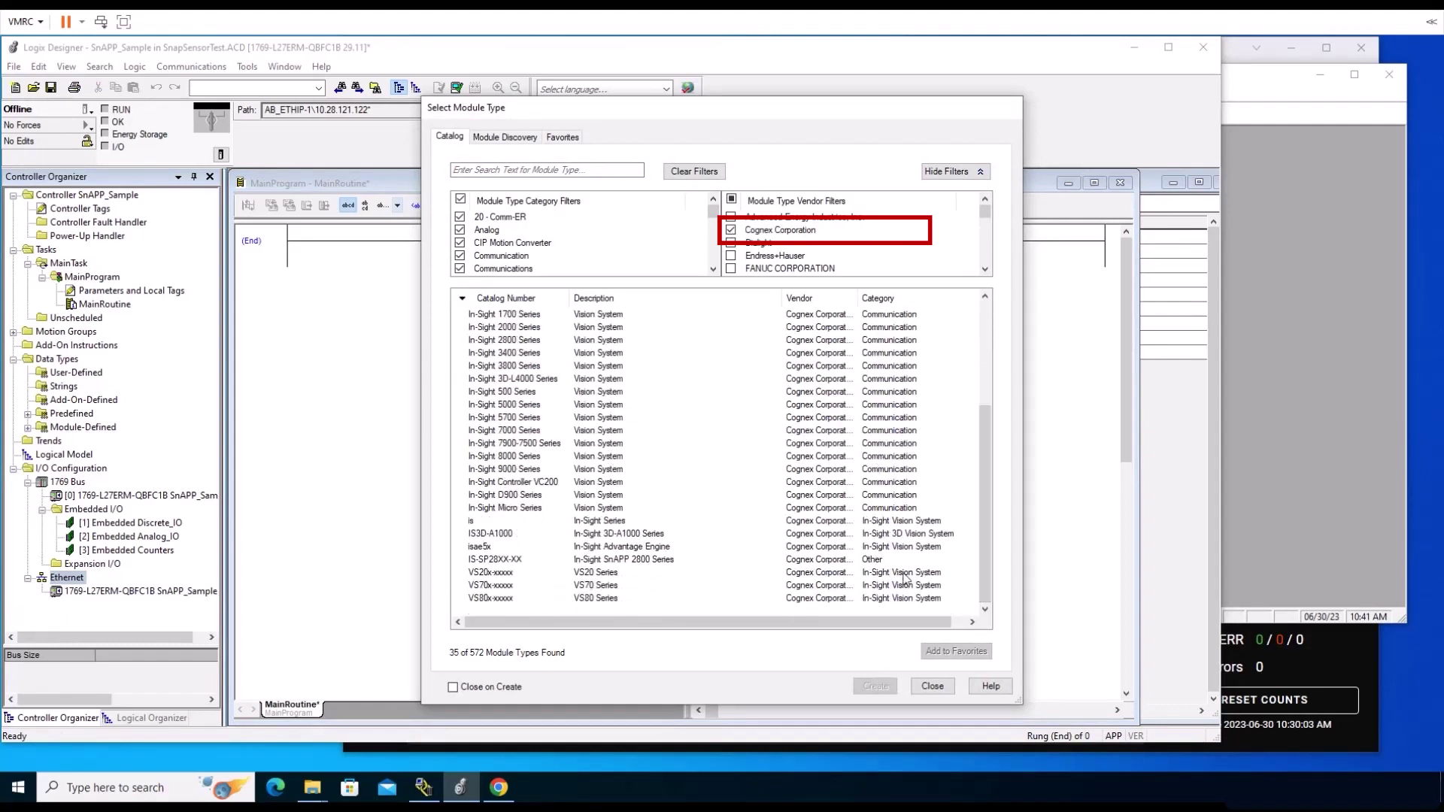
{"action": "left_click", "coordinate": [494, 561]}
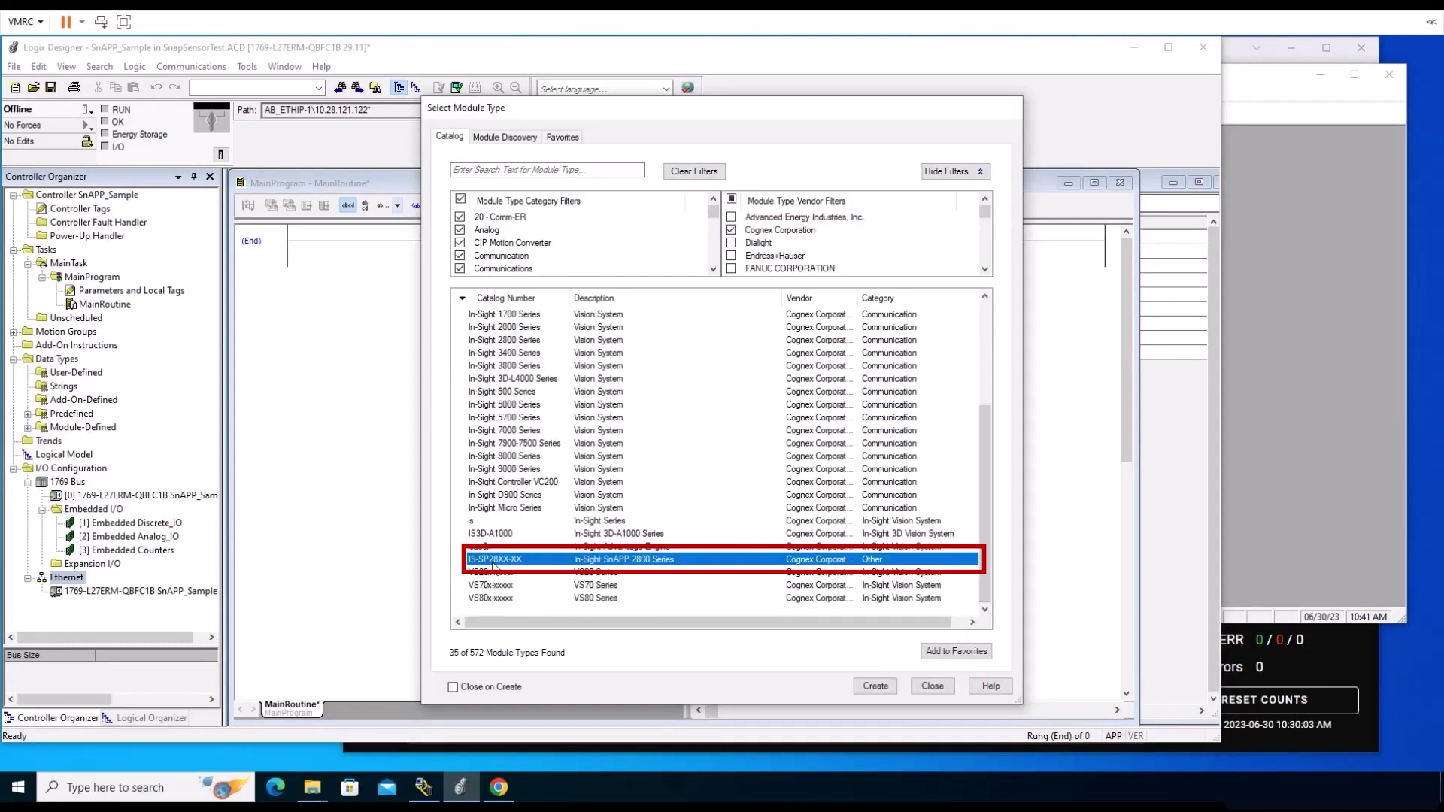
{"action": "left_click", "coordinate": [873, 685]}
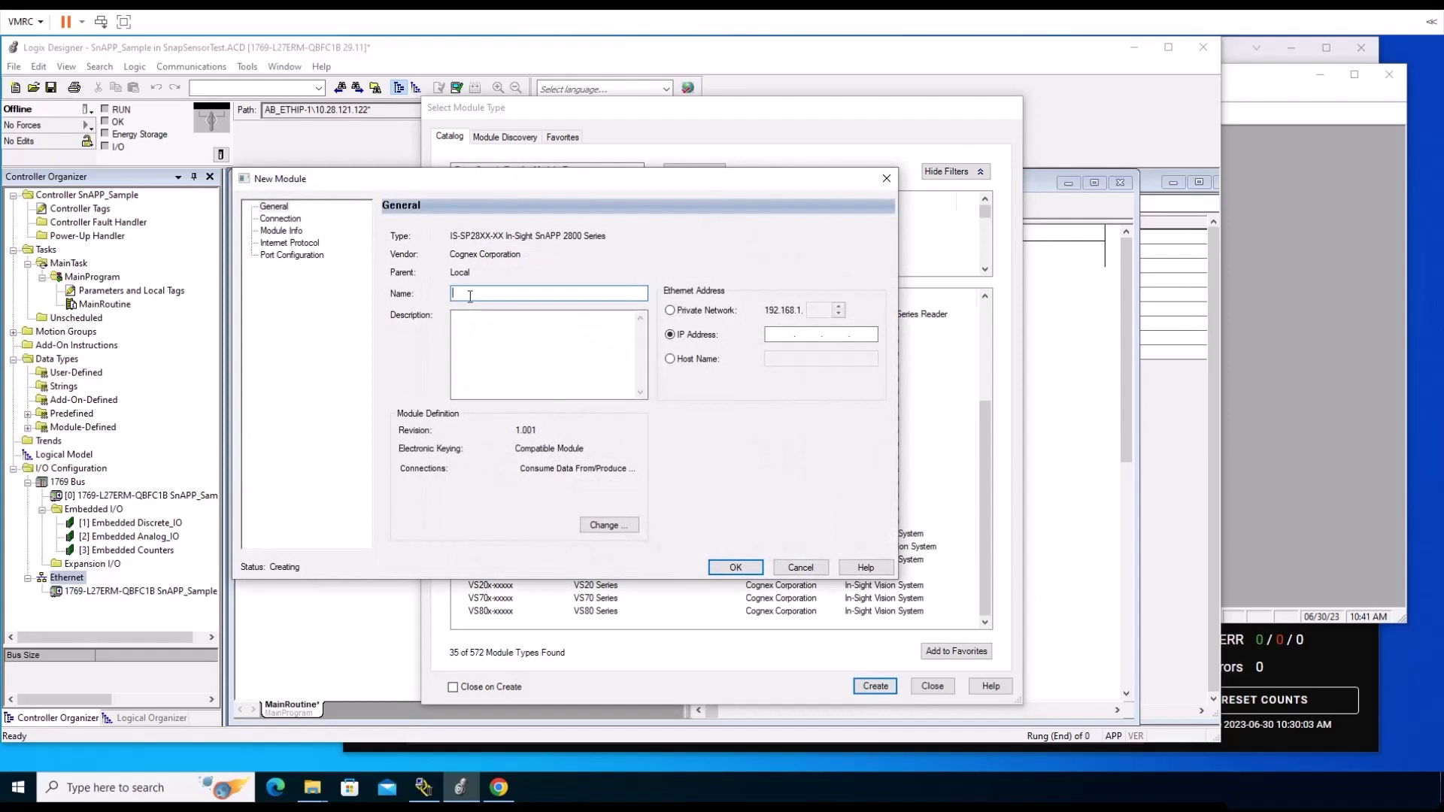
Name the module ISSnapp with IP 10.28.126.60 and Exact Match electronic keying
{"action": "type", "text": "IS"}
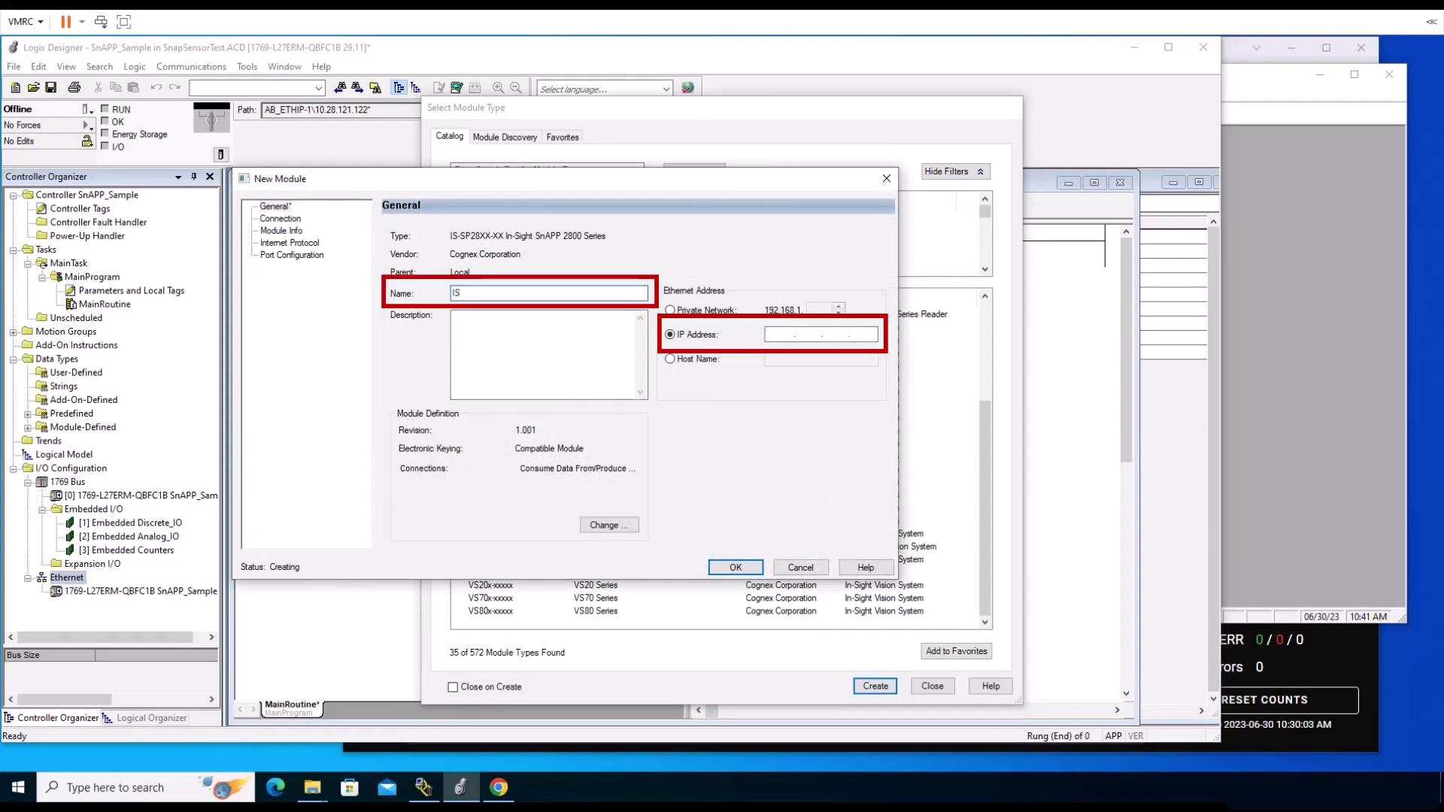
{"action": "type", "text": "Snapp"}
{"action": "left_click", "coordinate": [780, 335]}
{"action": "type", "text": "10 . 28 . 126 . 60"}
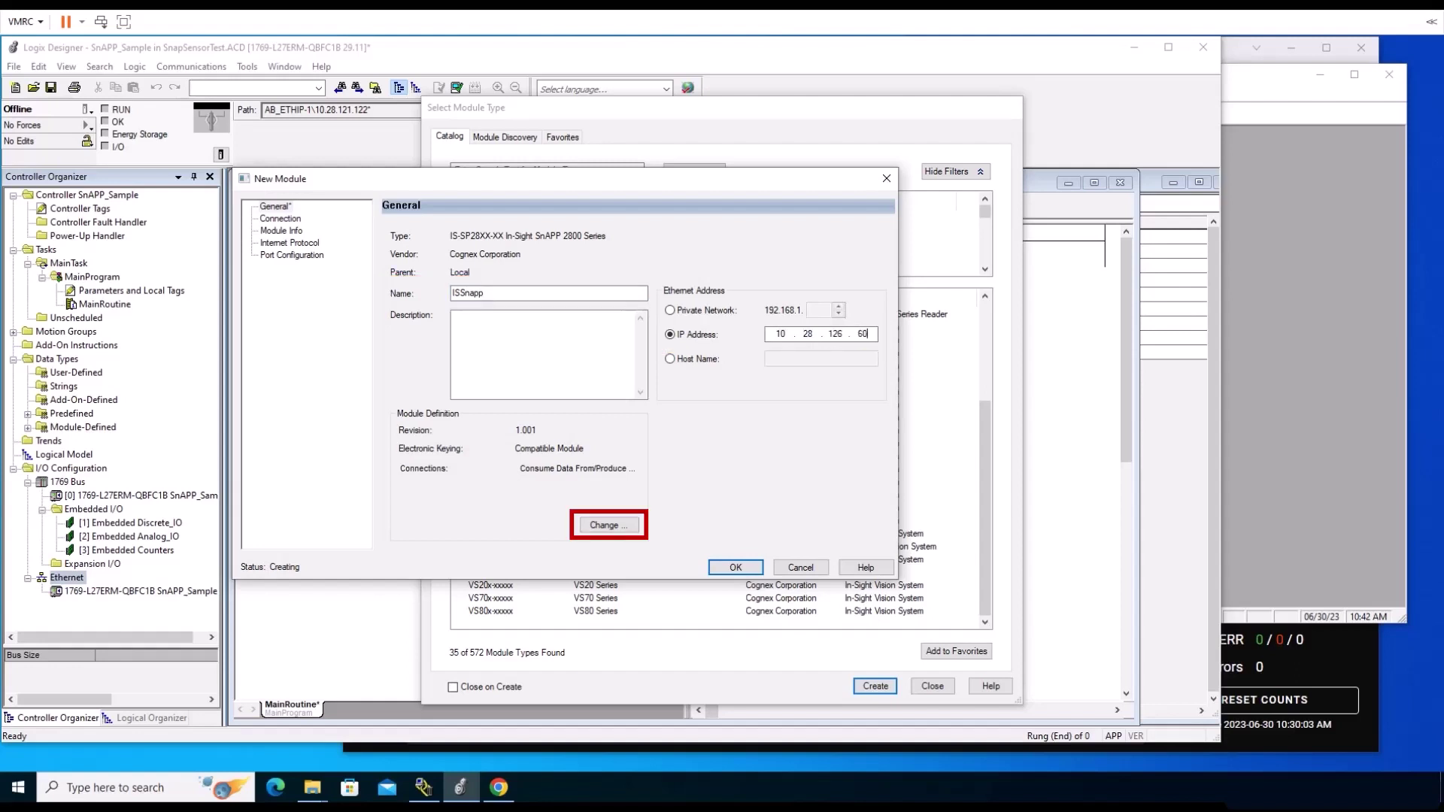
{"action": "left_click", "coordinate": [609, 525]}
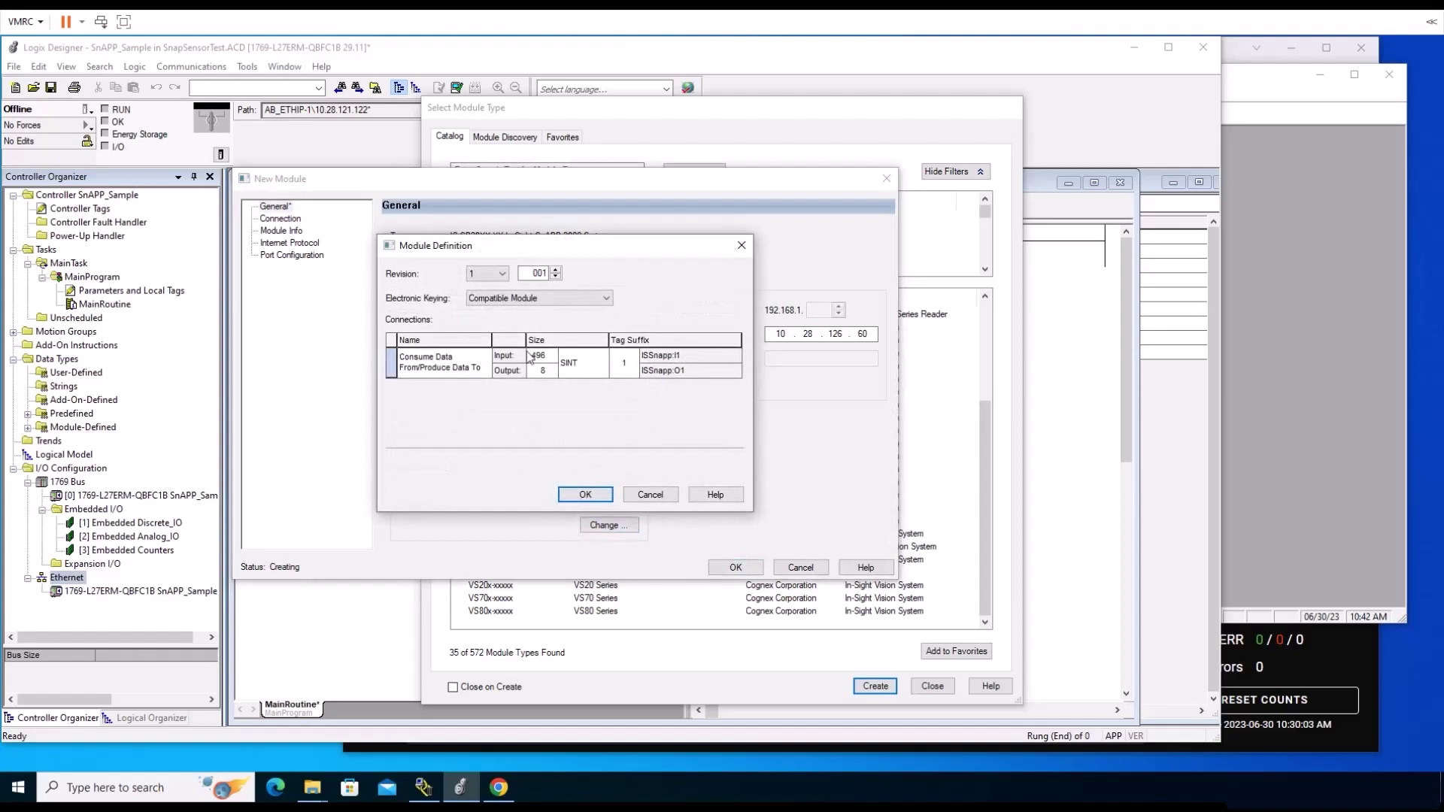
{"action": "left_click", "coordinate": [604, 299]}
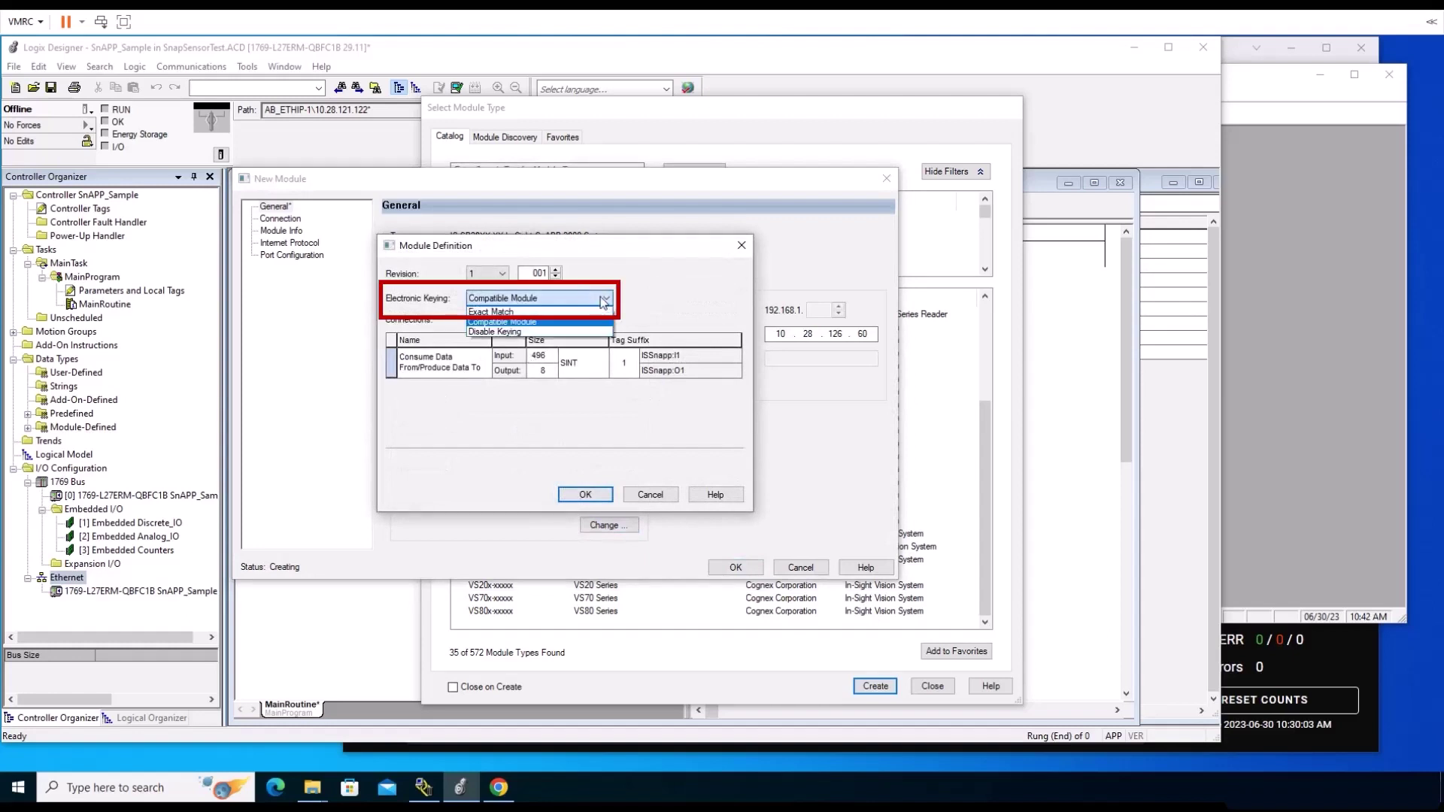
{"action": "left_click", "coordinate": [535, 312]}
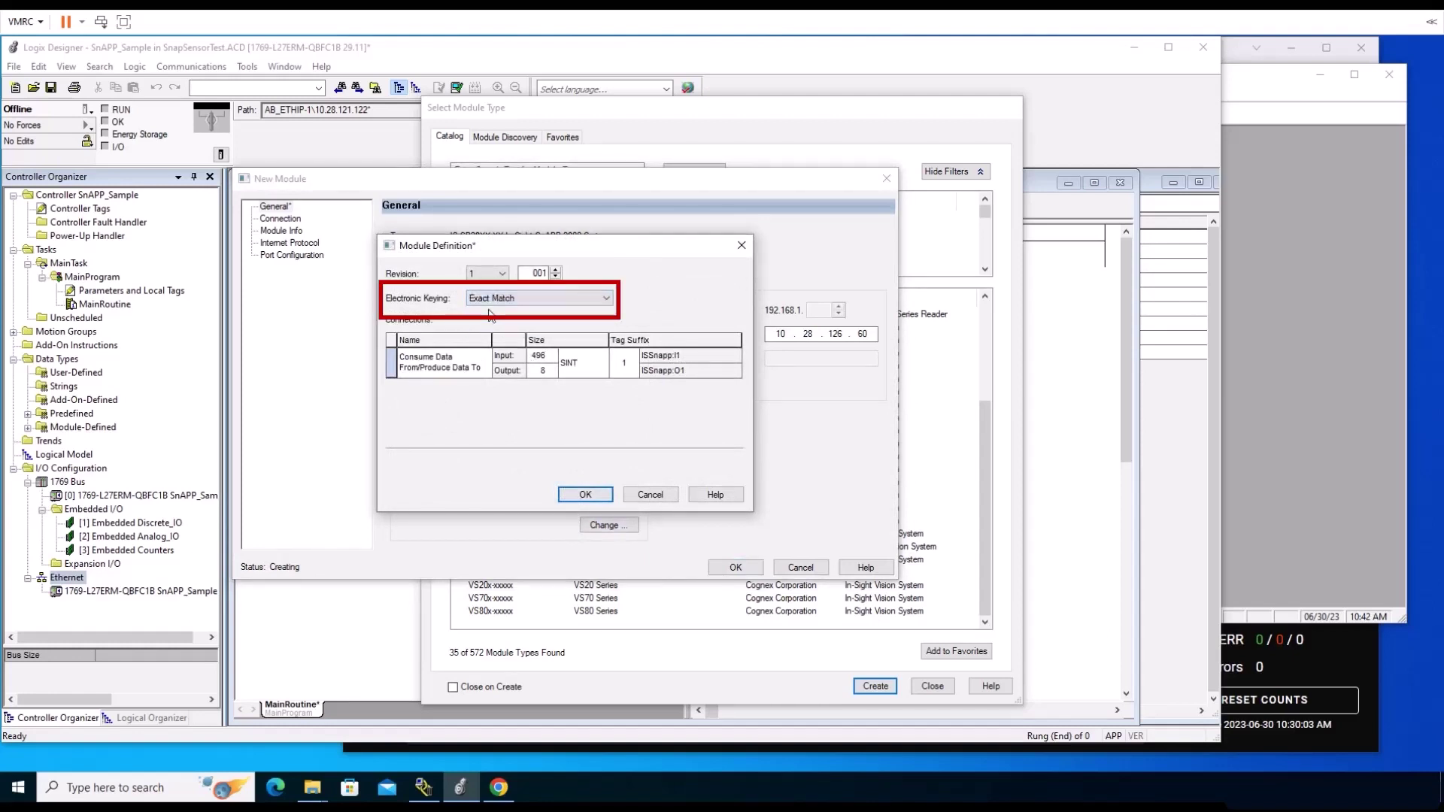
{"action": "left_click", "coordinate": [585, 496]}
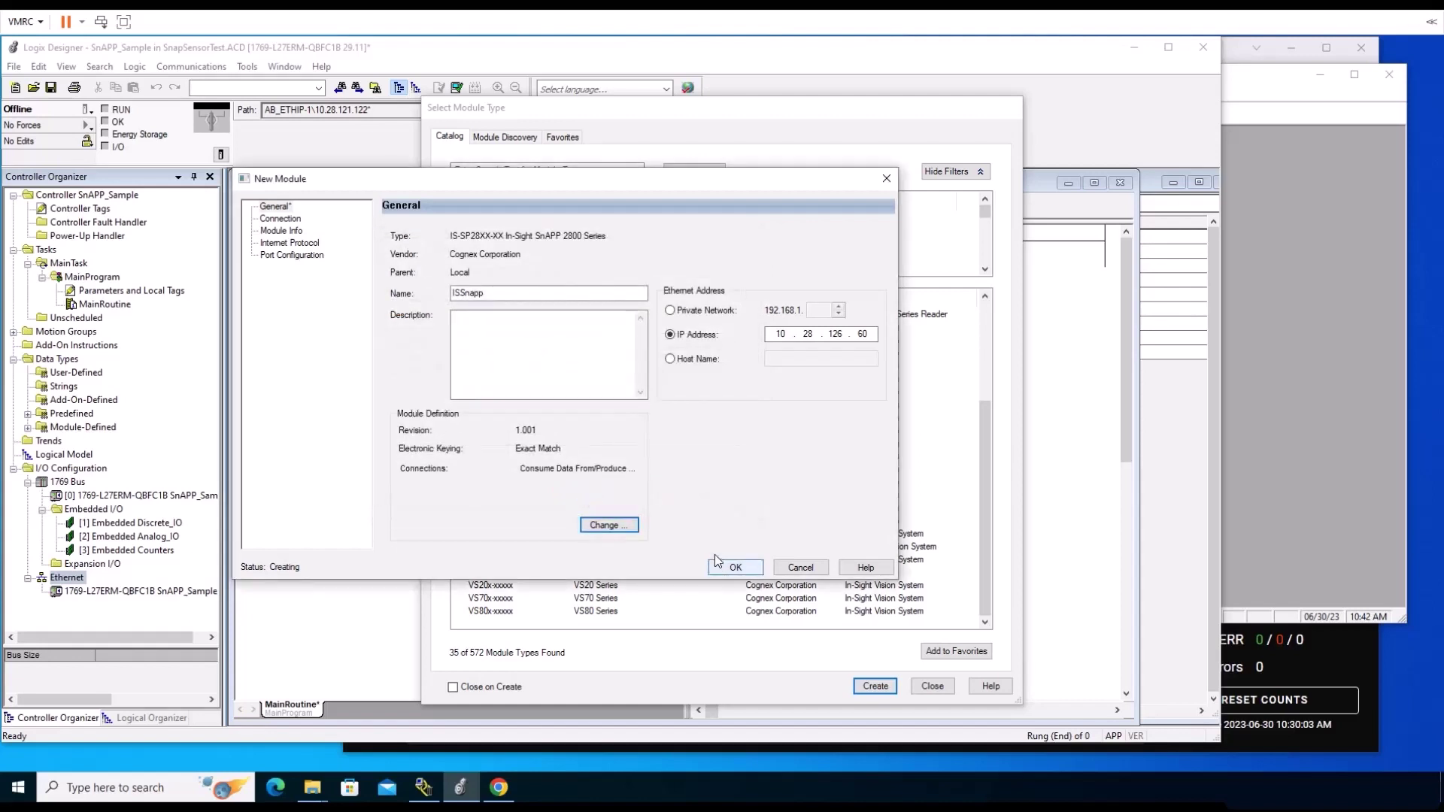
{"action": "left_click", "coordinate": [735, 569]}
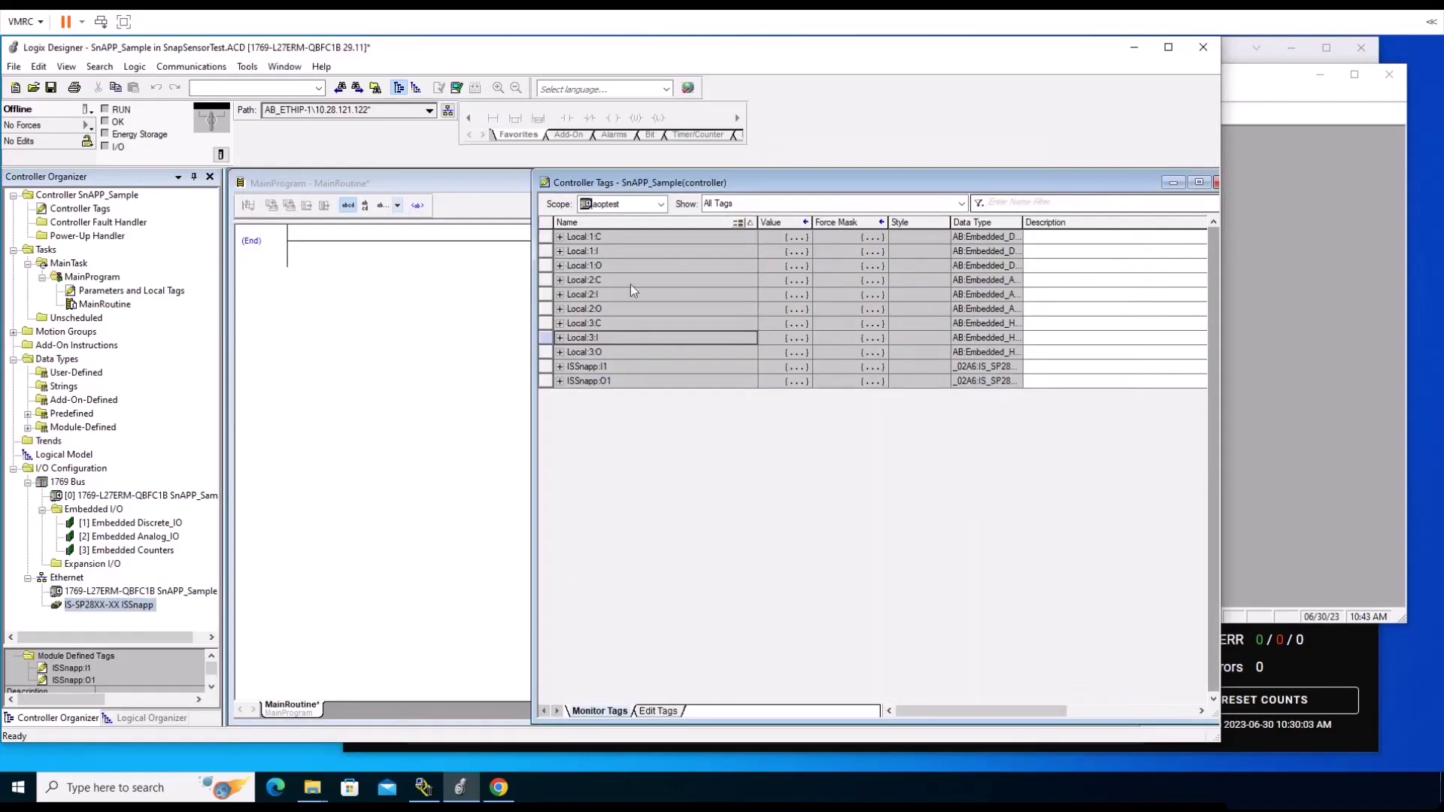
Expand the ISSnapp:O1 and ISSnapp:I1 controller tags, then bring up the End rung's context menu
{"action": "left_click", "coordinate": [560, 381]}
{"action": "left_click", "coordinate": [559, 367]}
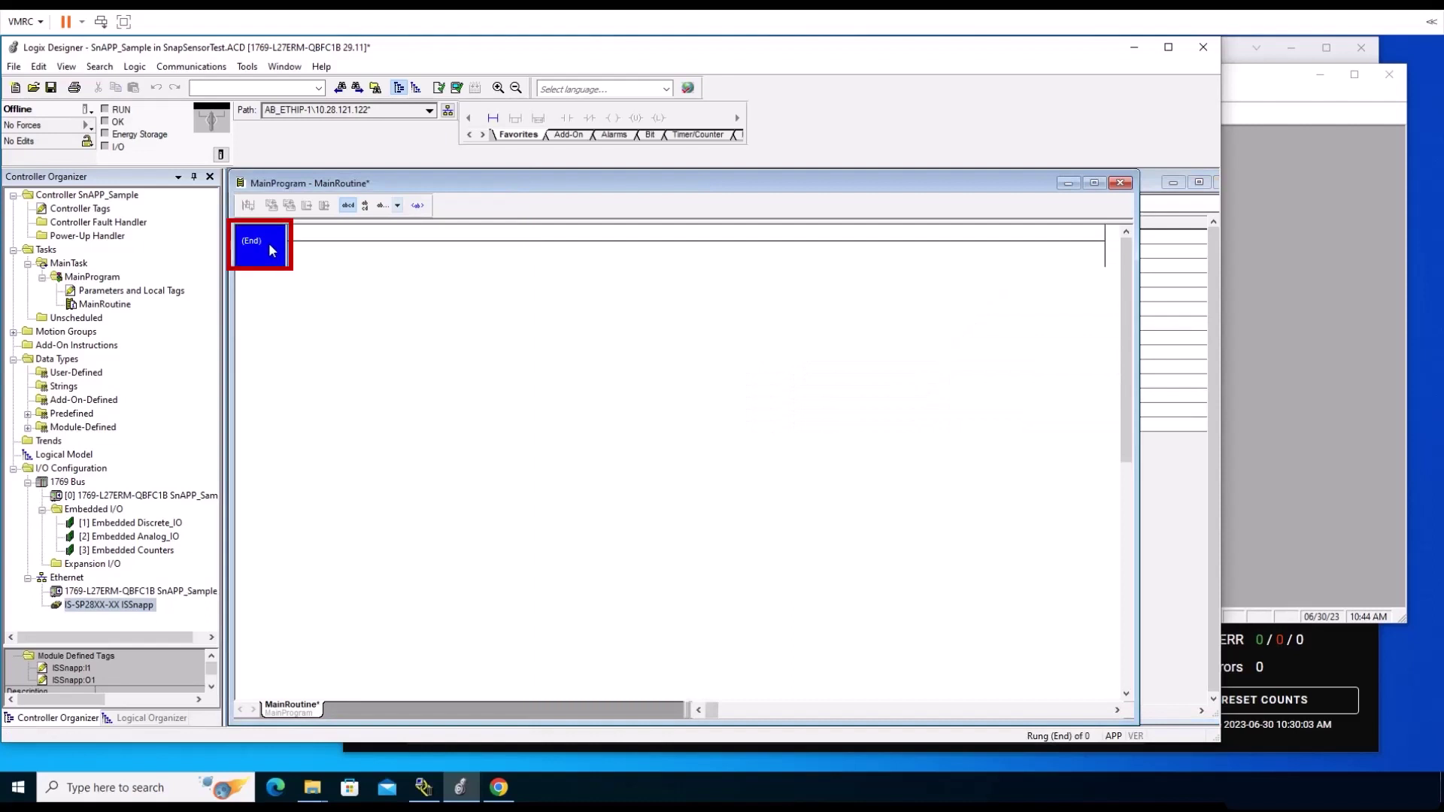
{"action": "right_click", "coordinate": [272, 250]}
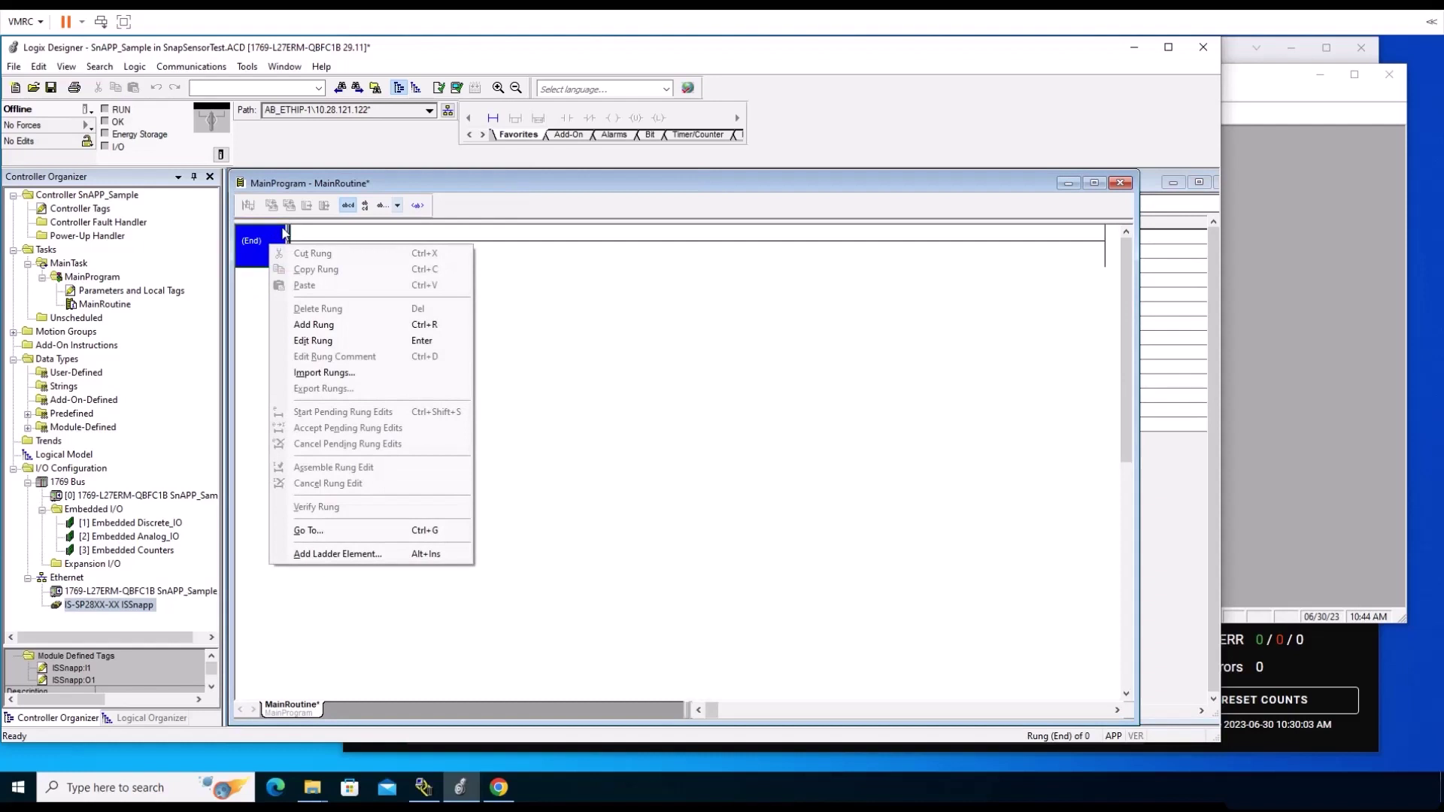
Choose Import Rungs... from the End rung's context menu
{"action": "left_click", "coordinate": [335, 374]}
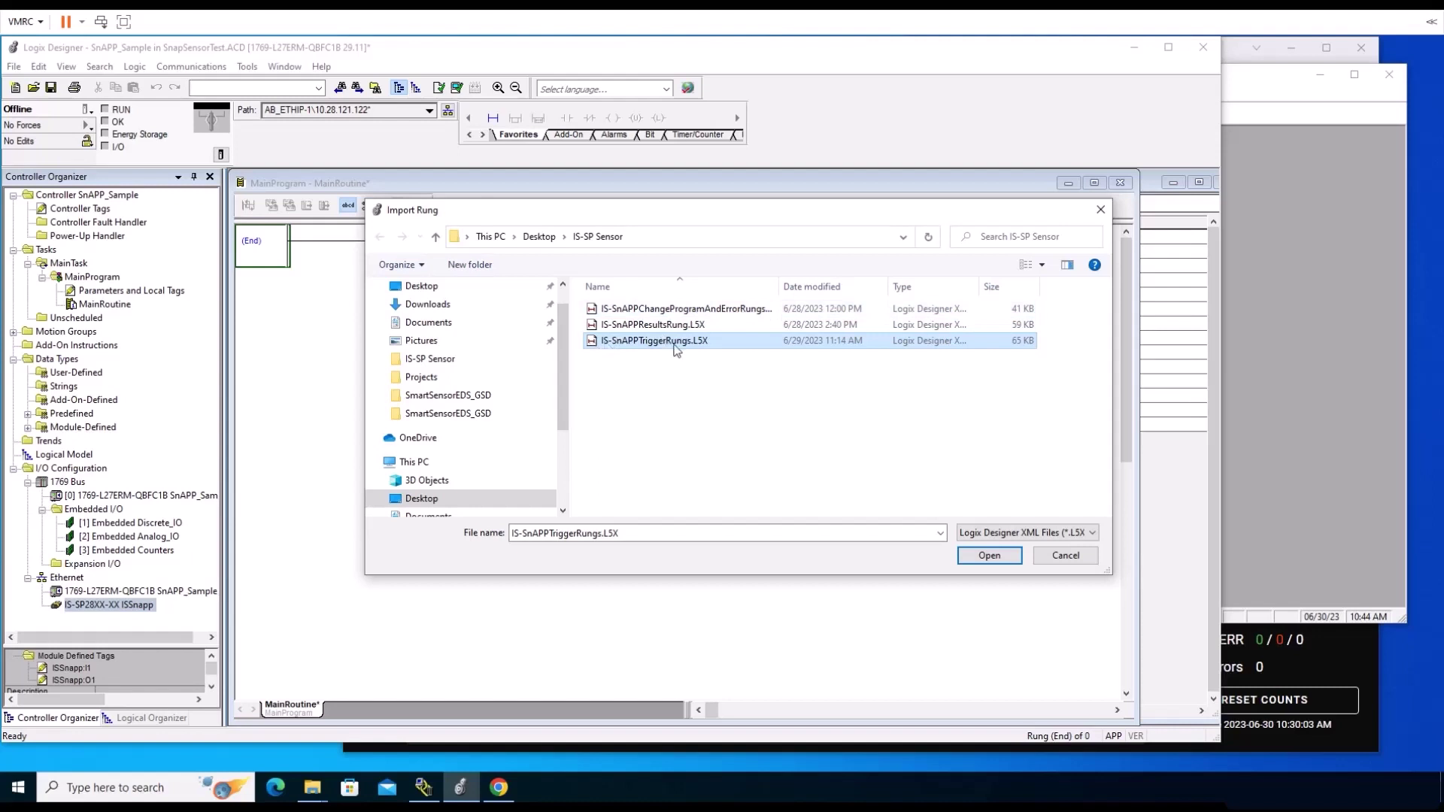
Import IS-SnAPPTriggerRungs.L5X, renaming SNAPP:I1 and SNAPP:O1 to existing ISSnapp:I1 and ISSnapp:O1
{"action": "left_click", "coordinate": [984, 558]}
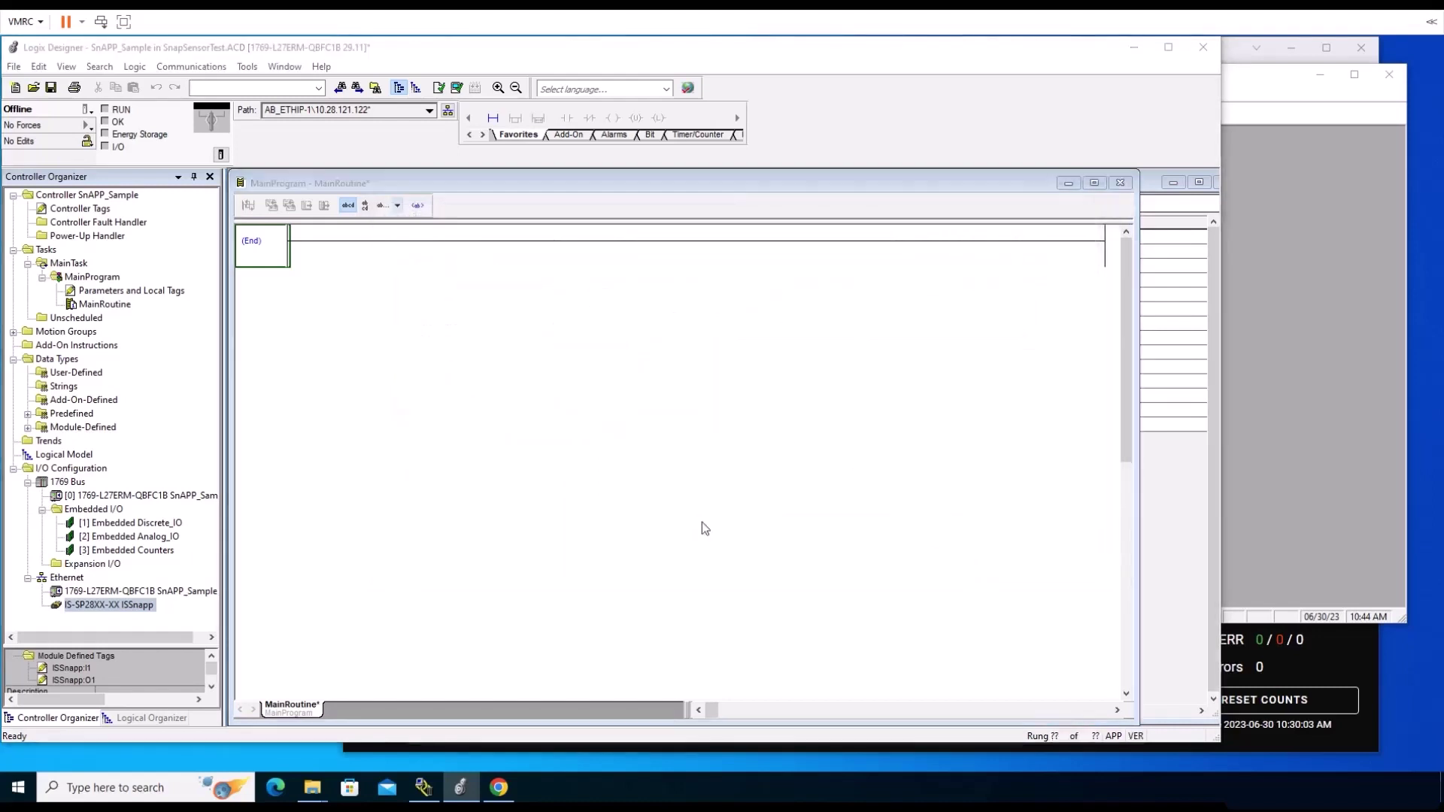
{"action": "left_click", "coordinate": [465, 375]}
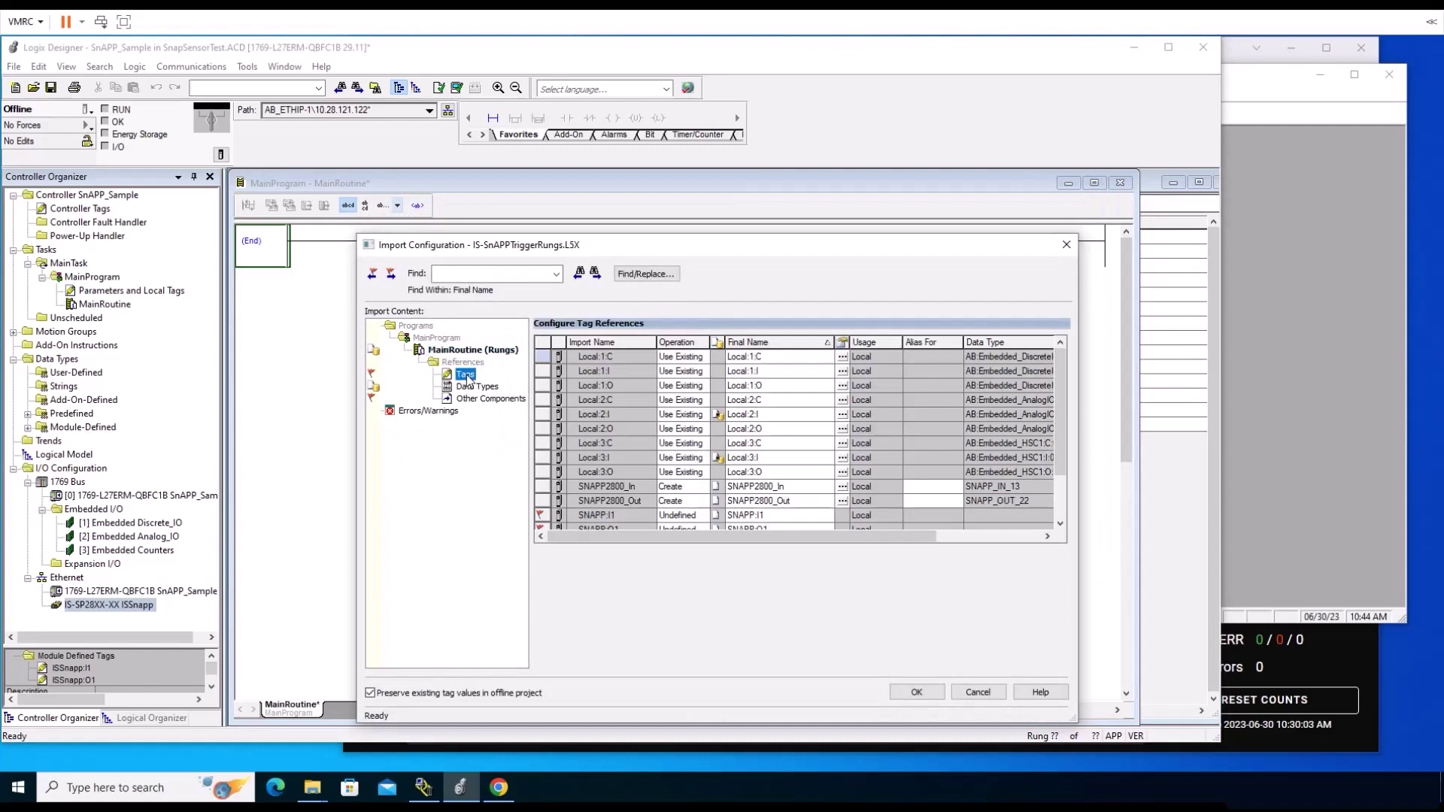
{"action": "left_click_drag", "start_coordinate": [1062, 464], "coordinate": [1062, 485]}
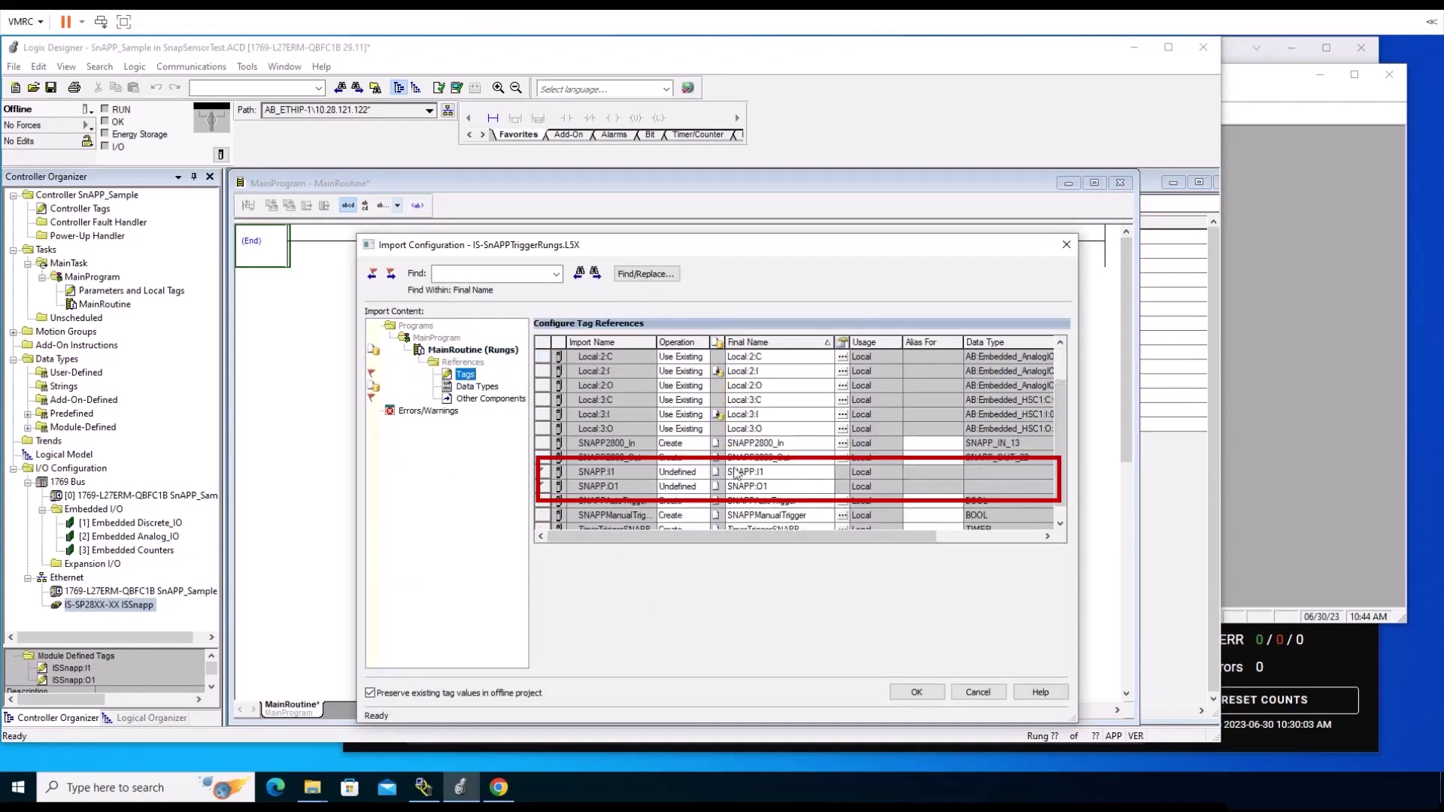
{"action": "left_click", "coordinate": [791, 474]}
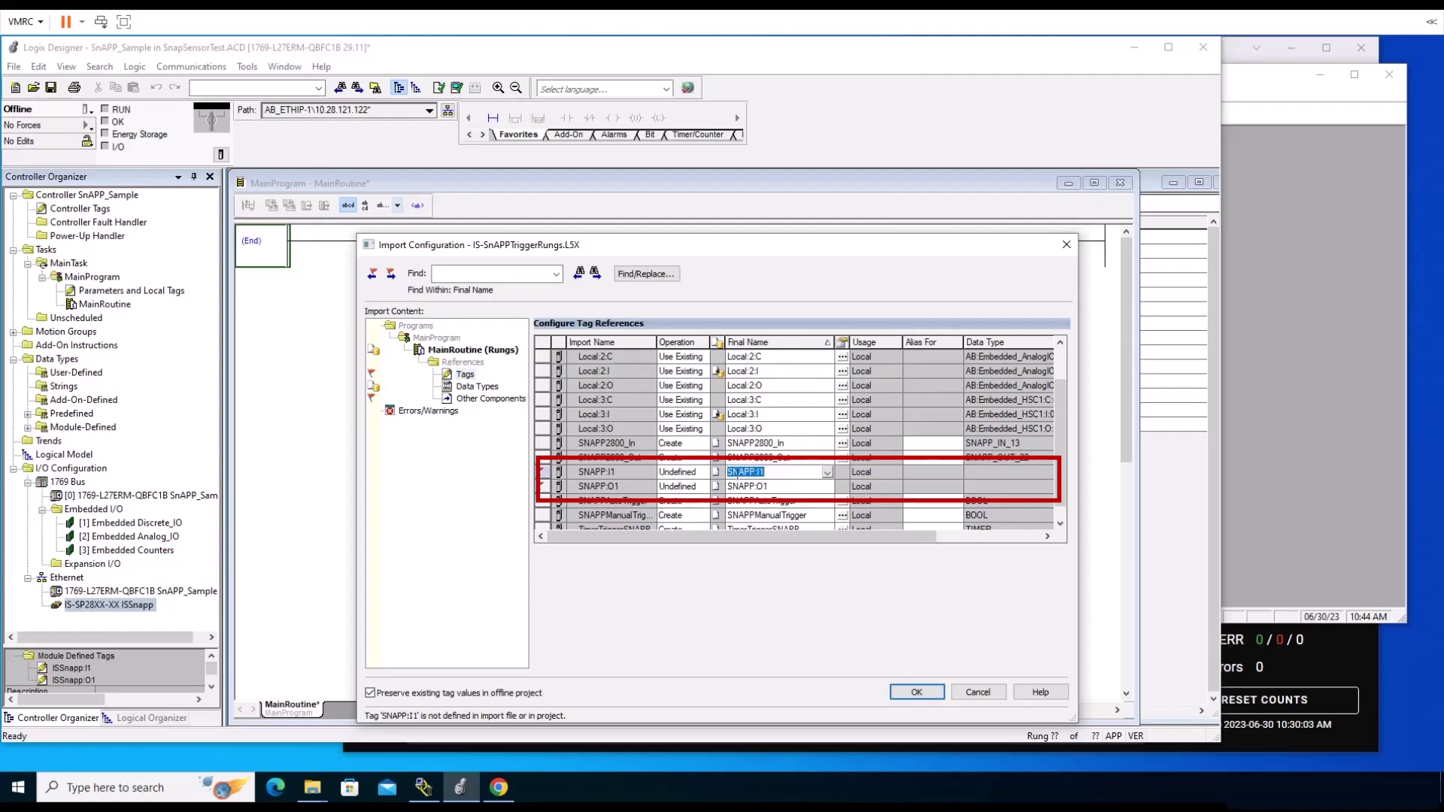
{"action": "left_click", "coordinate": [729, 474]}
{"action": "type", "text": "IS"}
{"action": "left_click", "coordinate": [774, 487]}
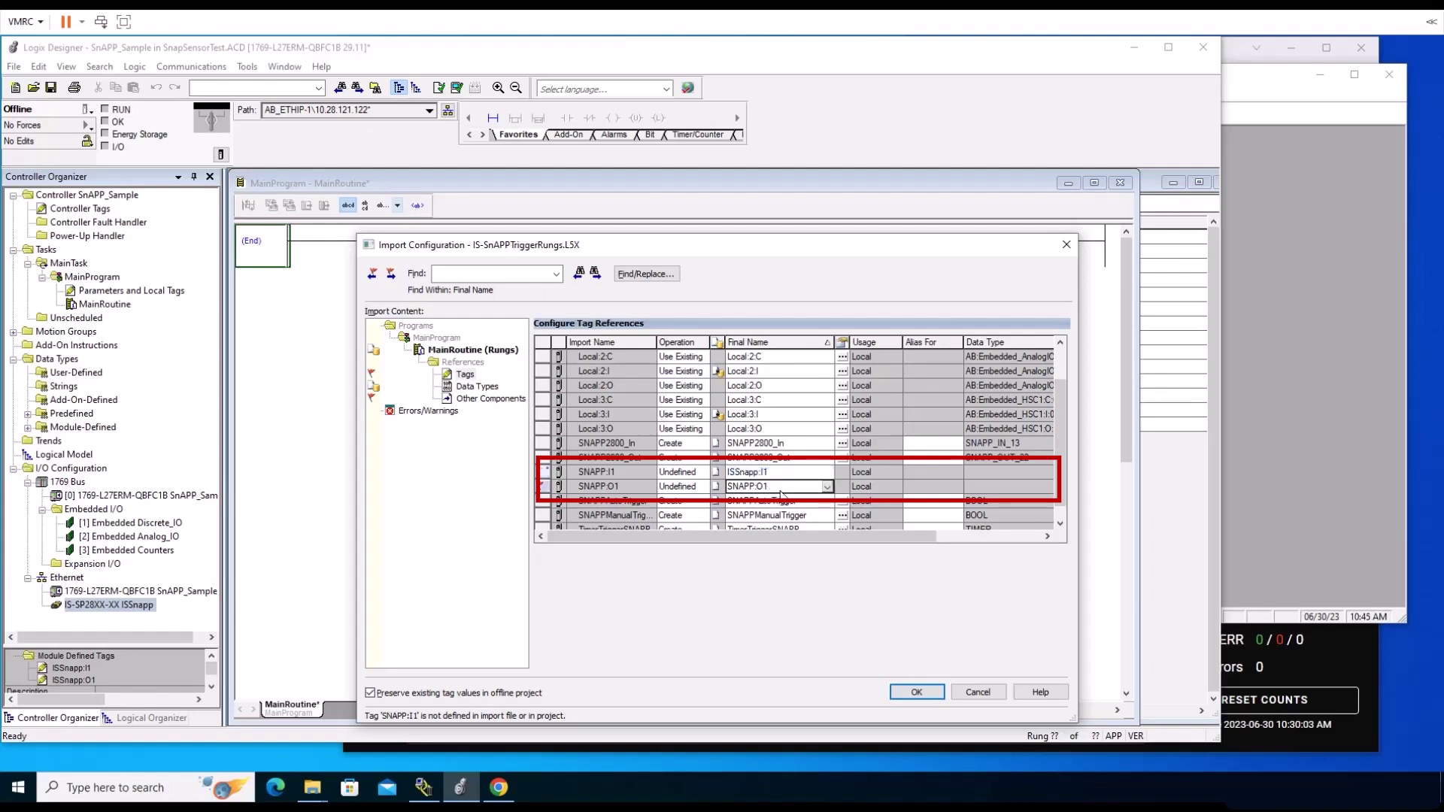
{"action": "left_click", "coordinate": [729, 486]}
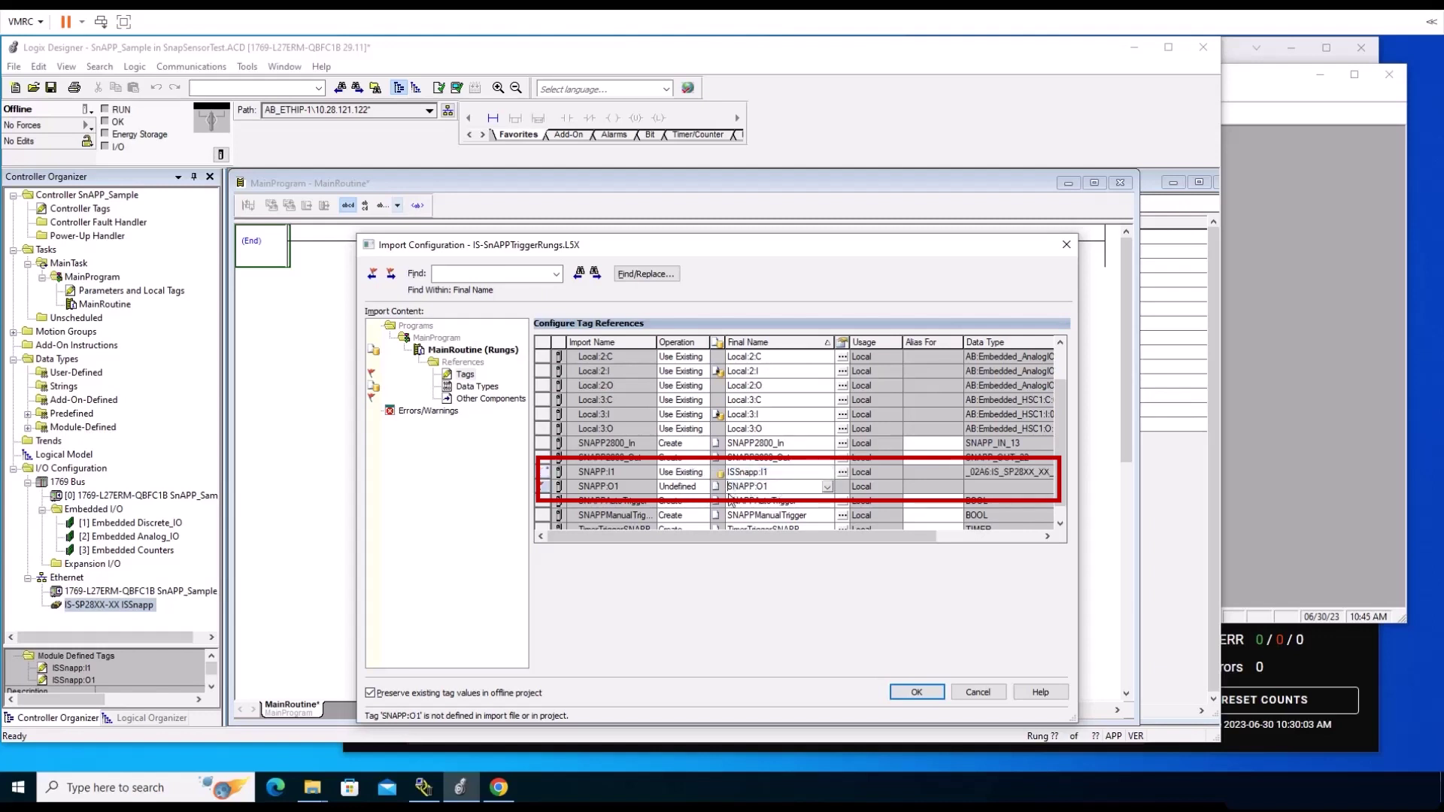
{"action": "type", "text": "IS"}
{"action": "key", "text": "shift+End"}
{"action": "key", "text": "Return"}
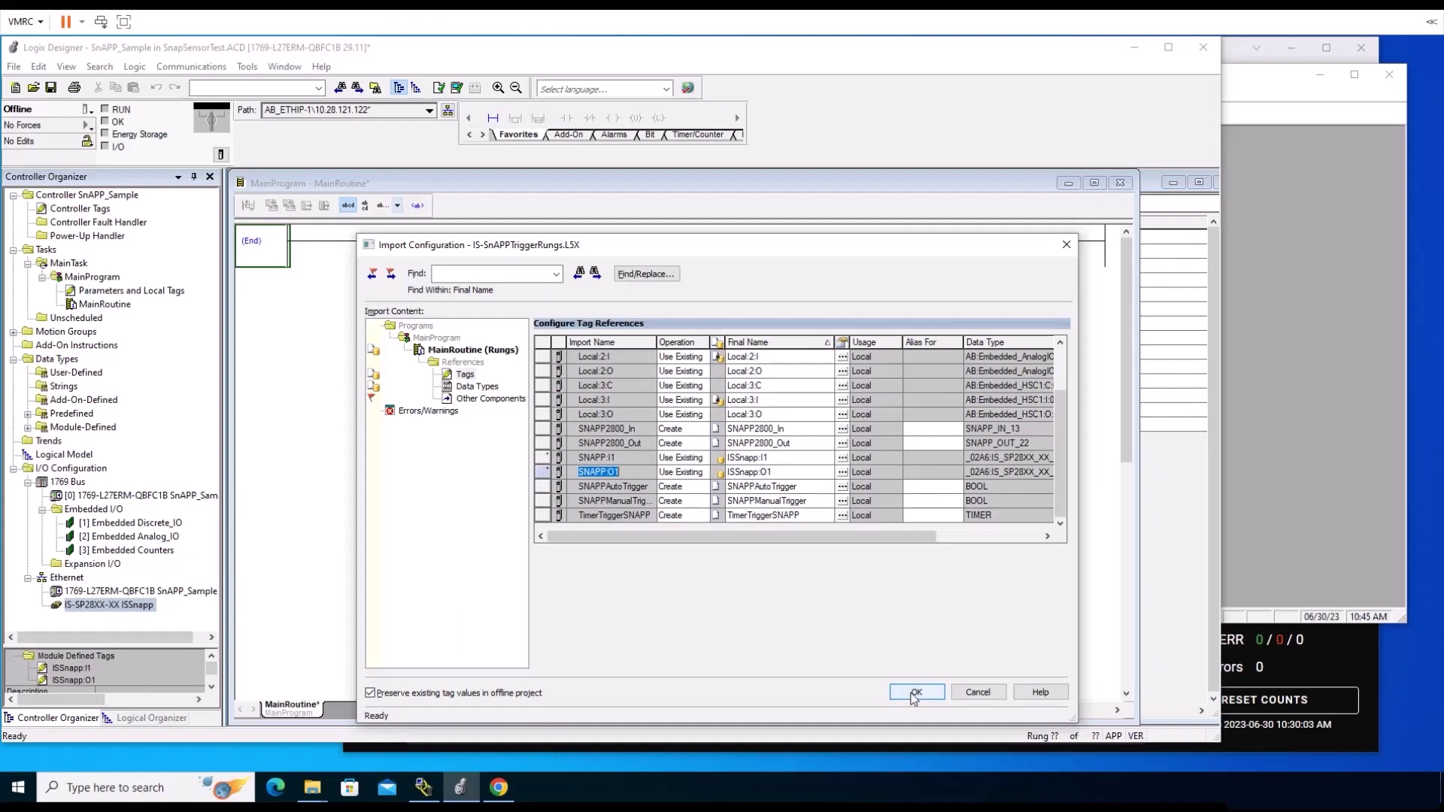
{"action": "left_click", "coordinate": [914, 693]}
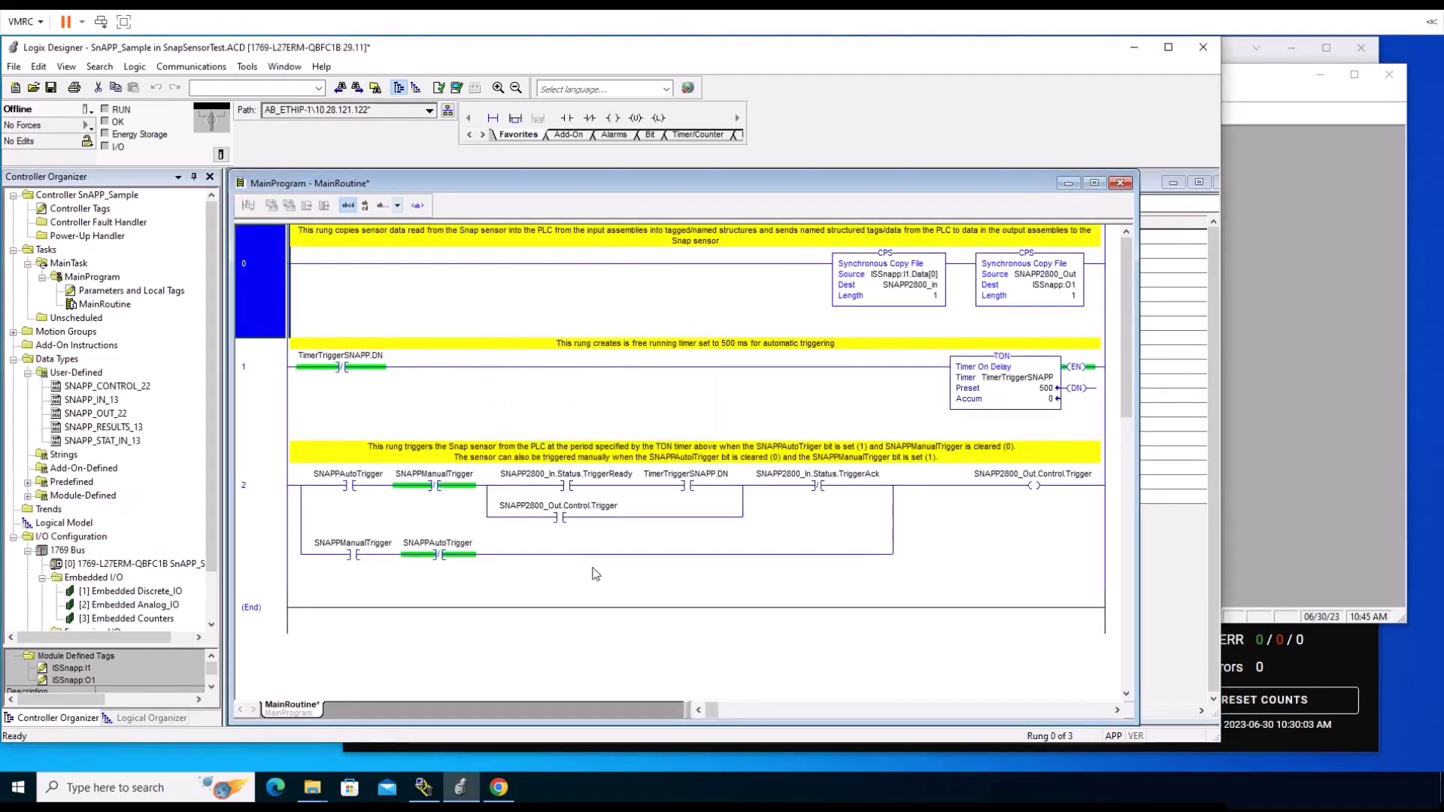
Download the project to the controller and return it to Remote Run
{"action": "left_click", "coordinate": [88, 109]}
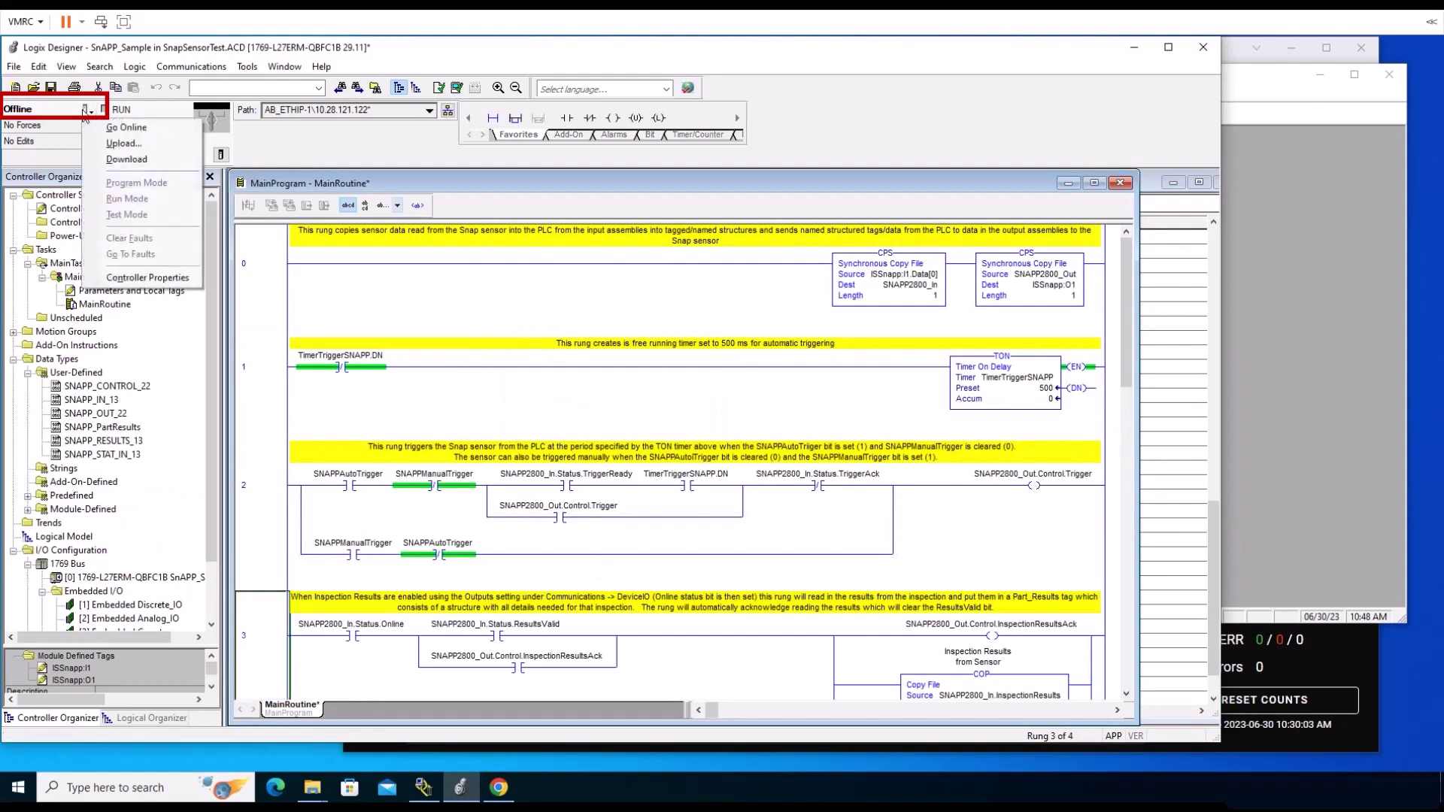
{"action": "left_click", "coordinate": [111, 160]}
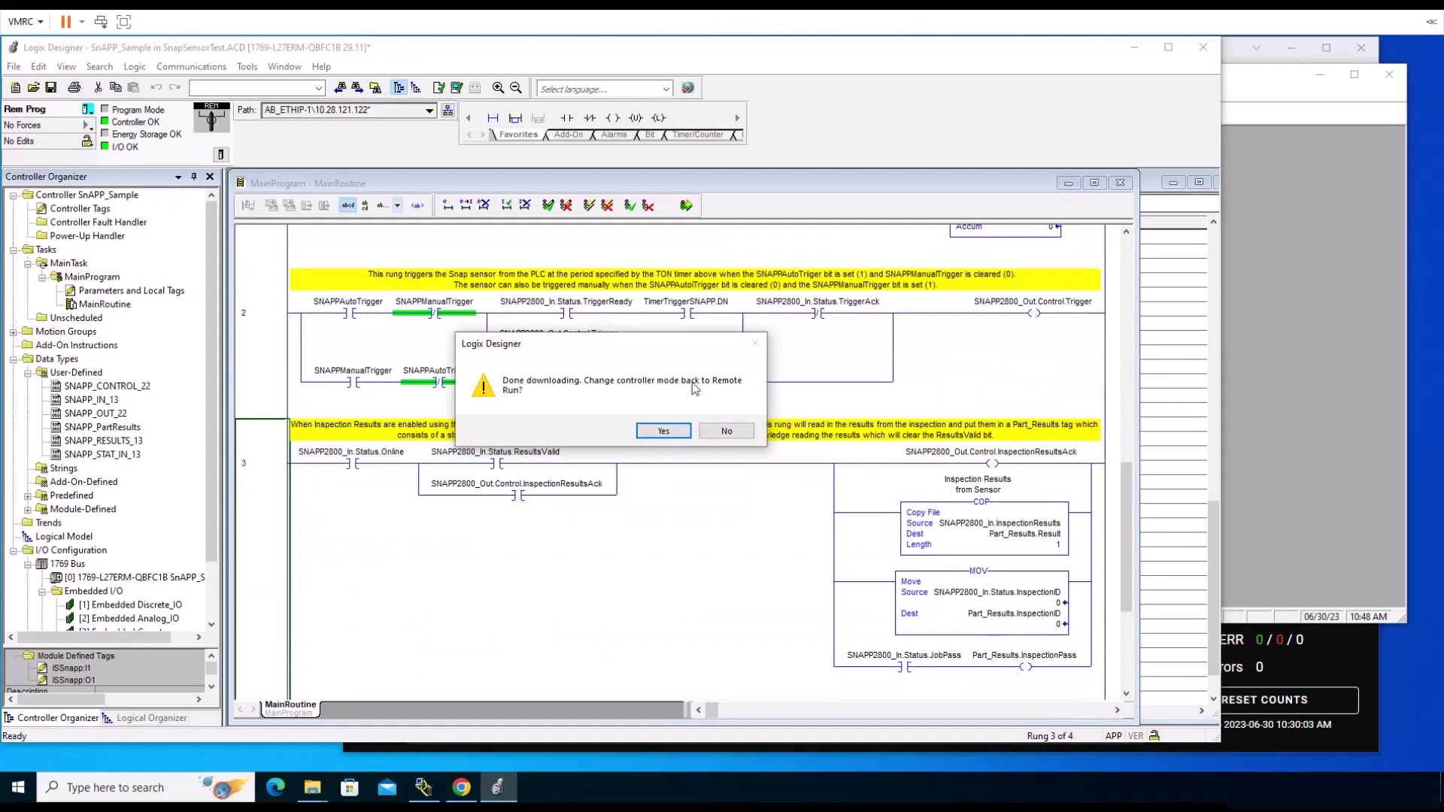
{"action": "left_click", "coordinate": [669, 433]}
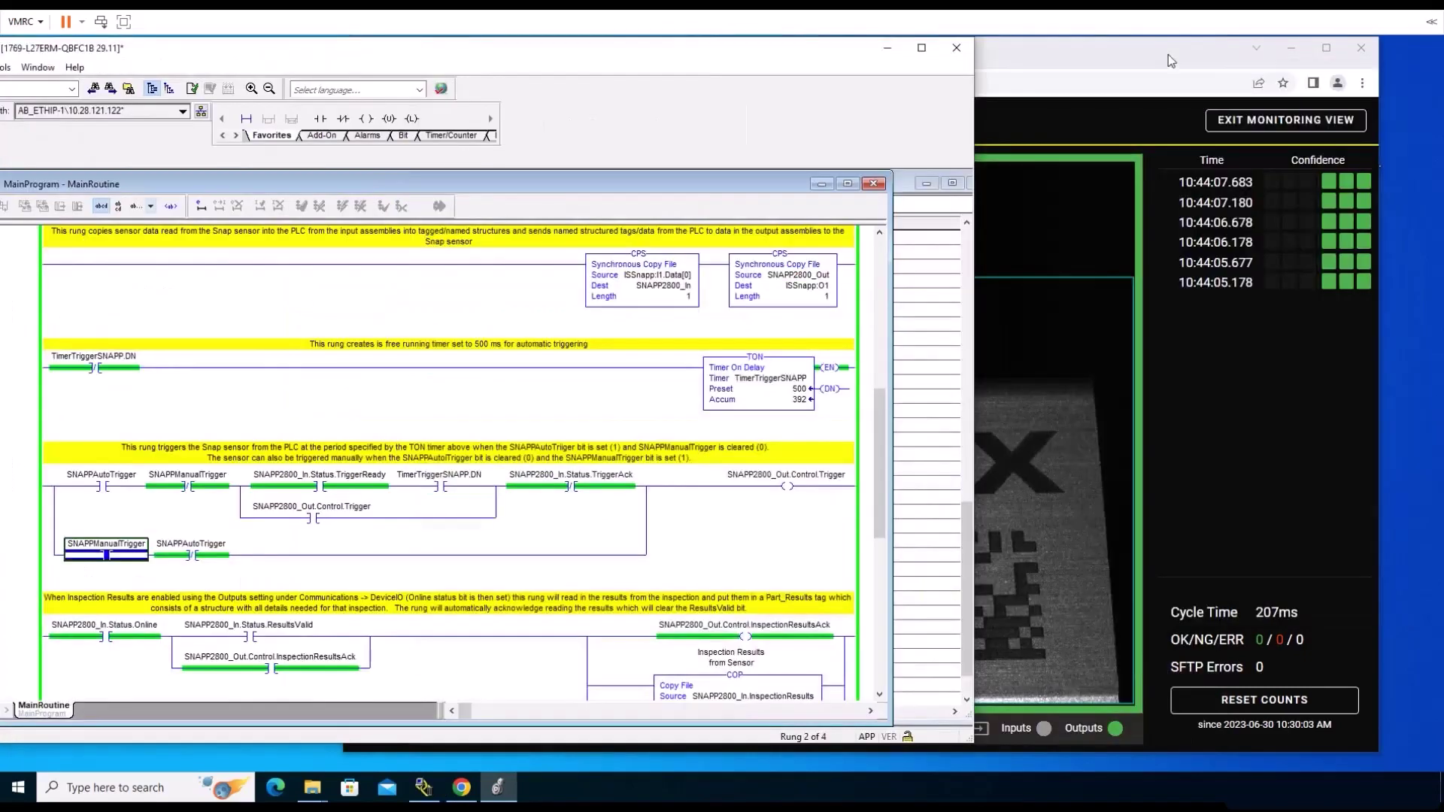
Place the SnAPP monitoring view beside the ladder, showing 10 OK inspections, and bring up the SNAPPManualTrigger contact's actions
{"action": "left_click_drag", "start_coordinate": [1167, 54], "coordinate": [1249, 54]}
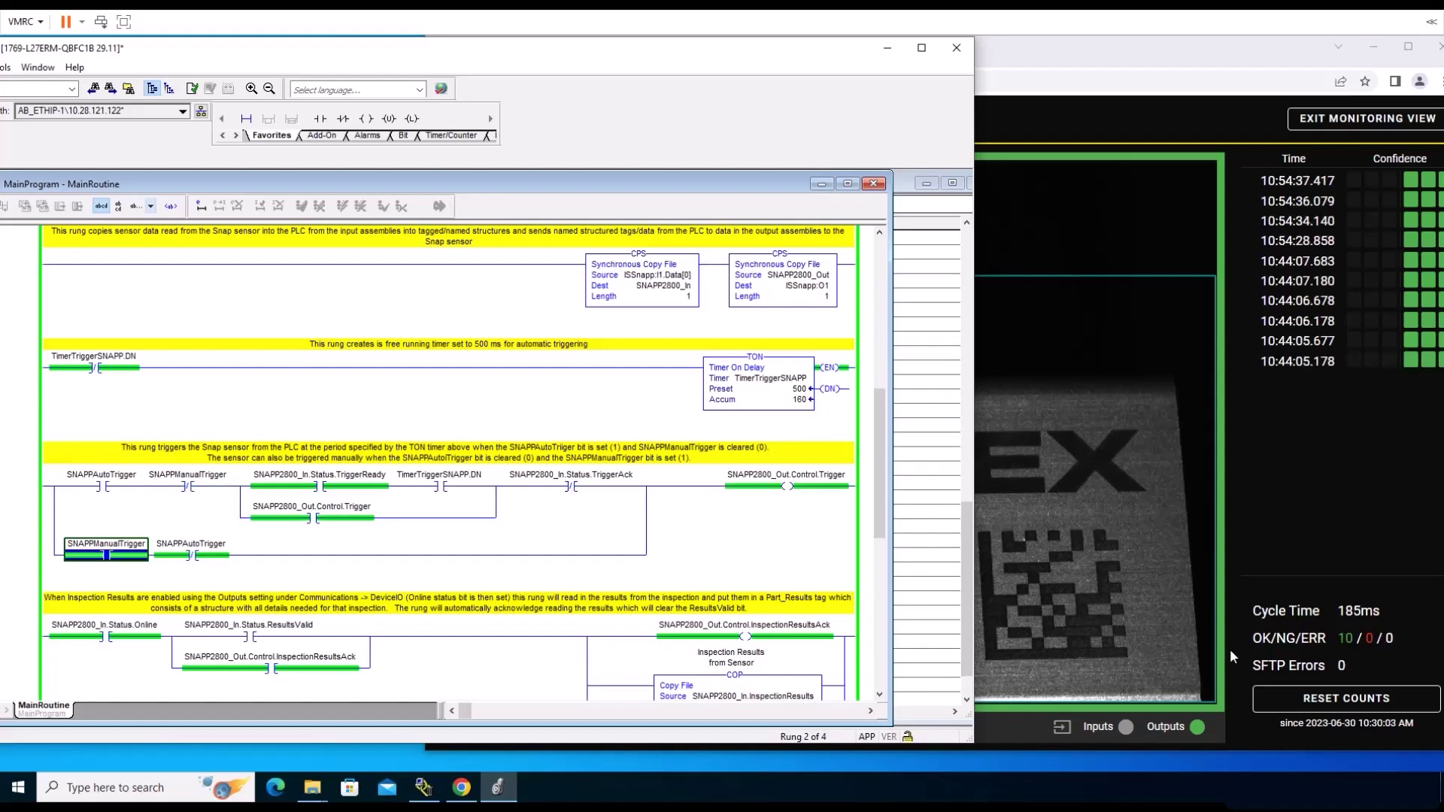
{"action": "right_click", "coordinate": [106, 550]}
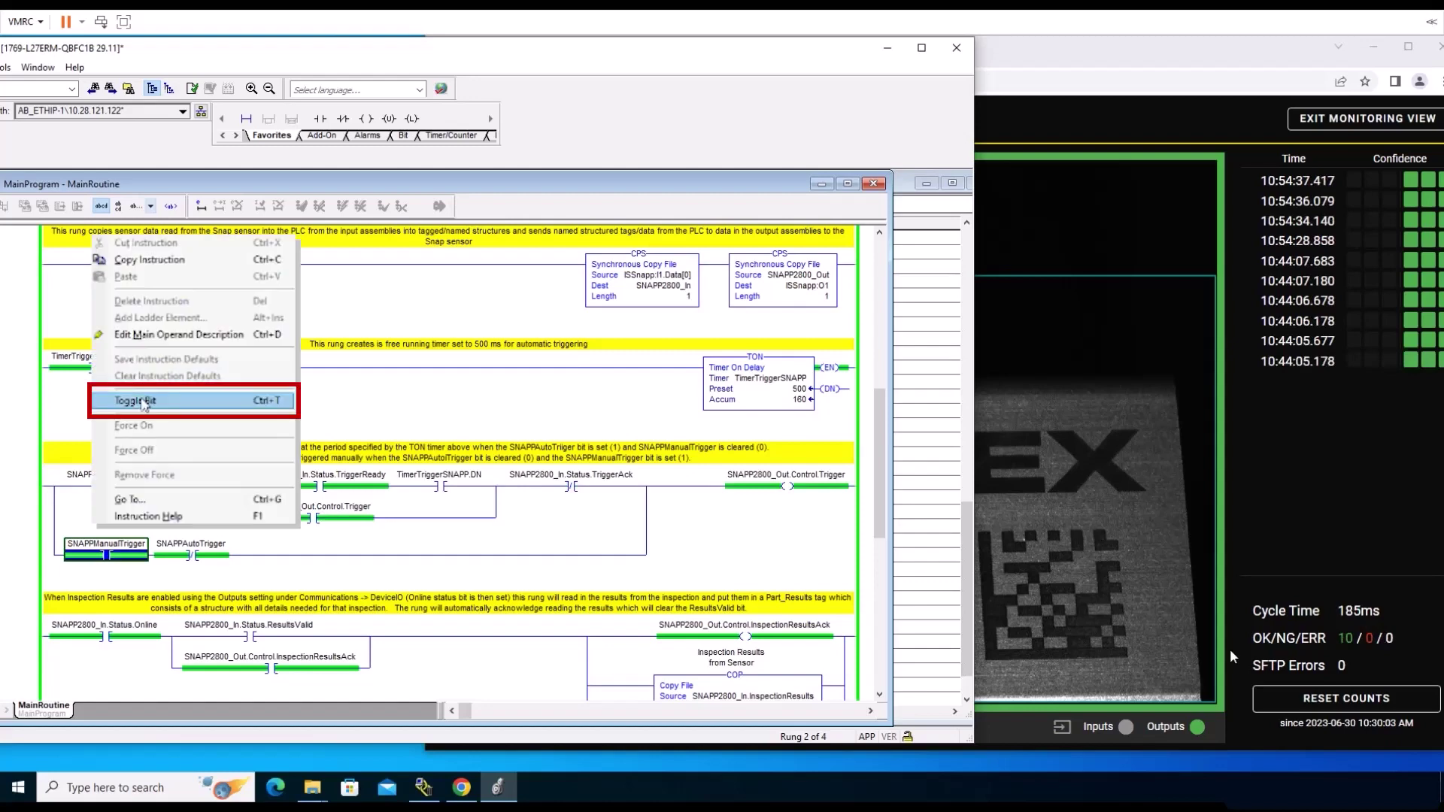
Toggle the SNAPPManualTrigger bit so the trigger rung's sensor output de-energizes
{"action": "left_click", "coordinate": [144, 402]}
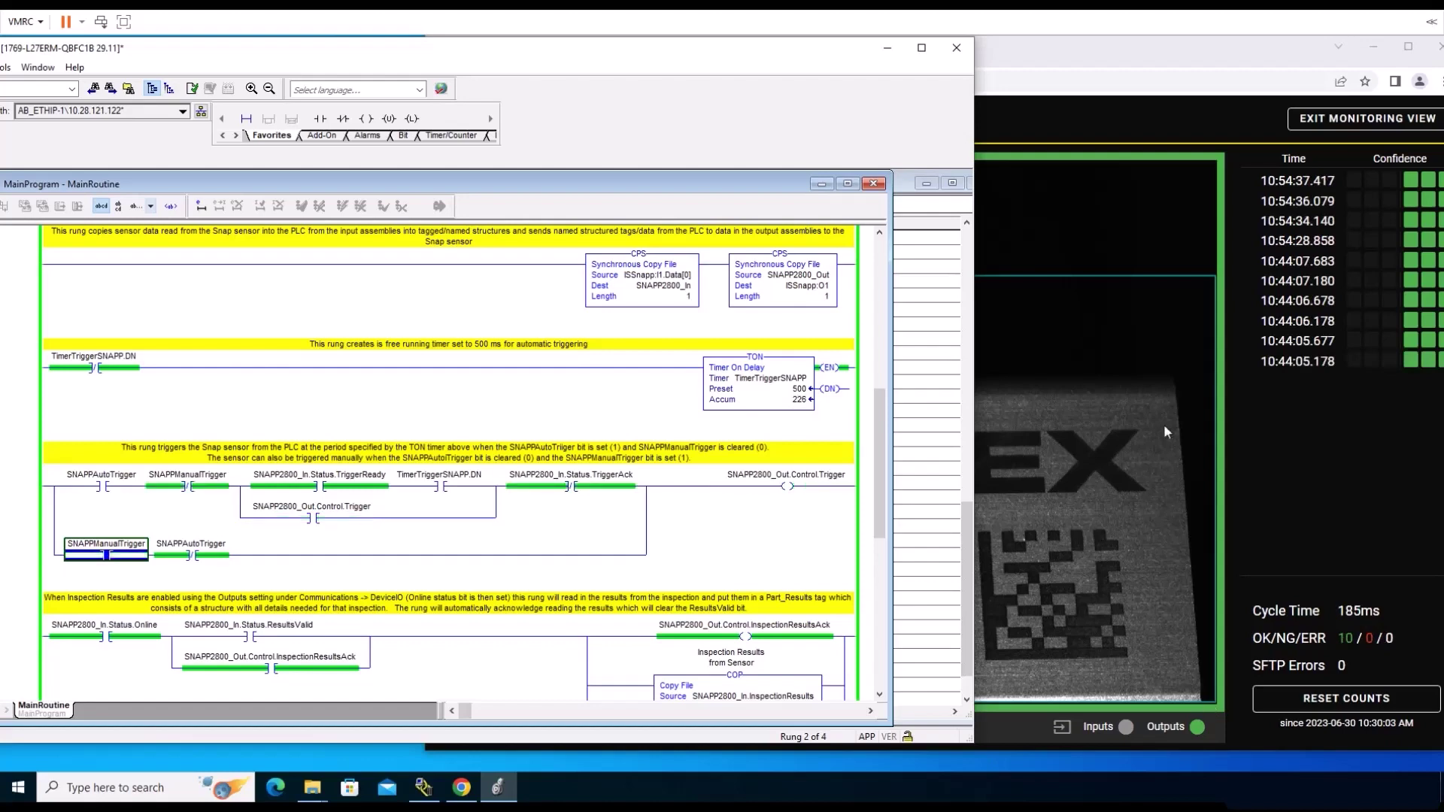
Switch SNAPPAutoTrigger to 1 with Ctrl+T so the PLC triggers continuously, and open Controller Tags
{"action": "left_click", "coordinate": [108, 495]}
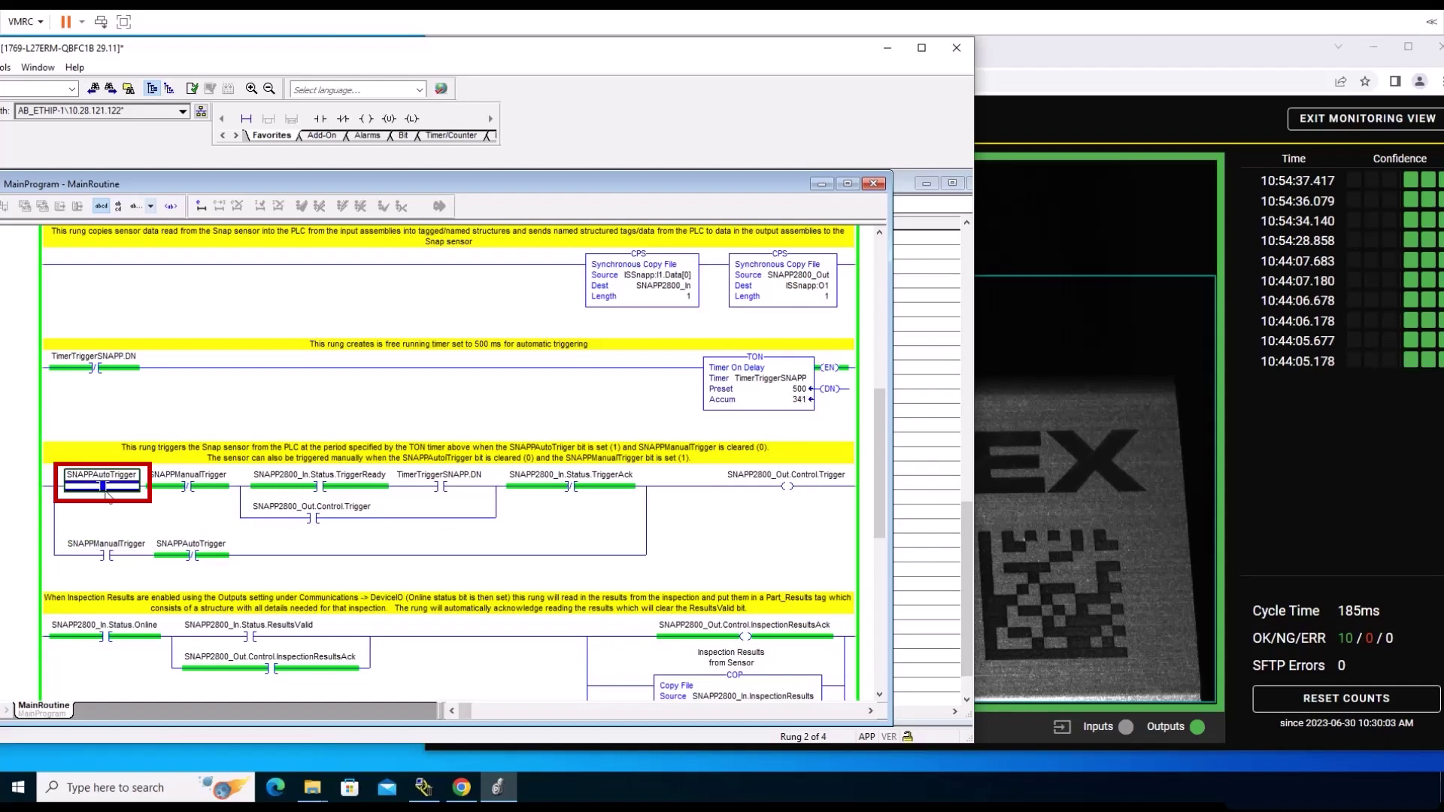
{"action": "key", "text": "ctrl+t"}
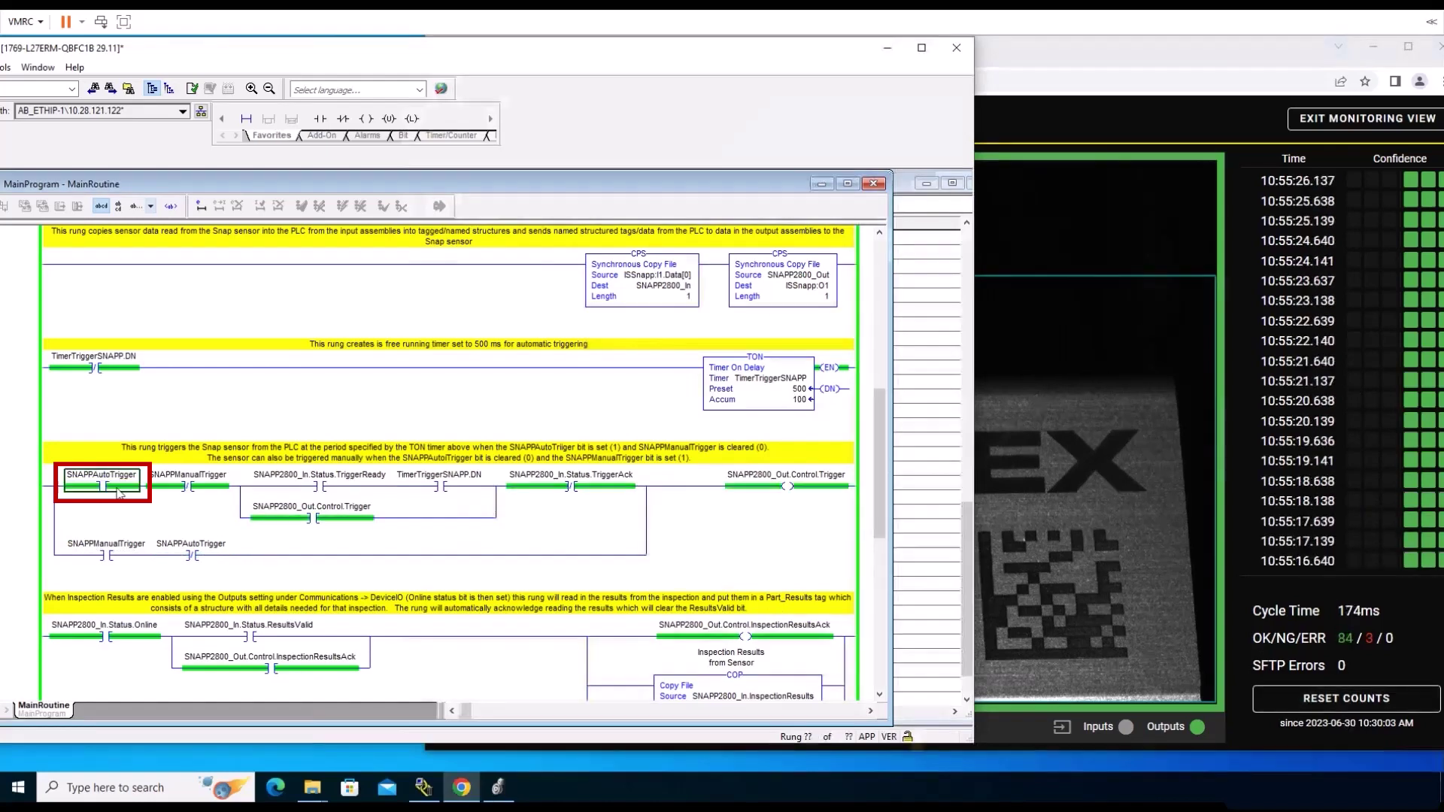
{"action": "right_click", "coordinate": [116, 487]}
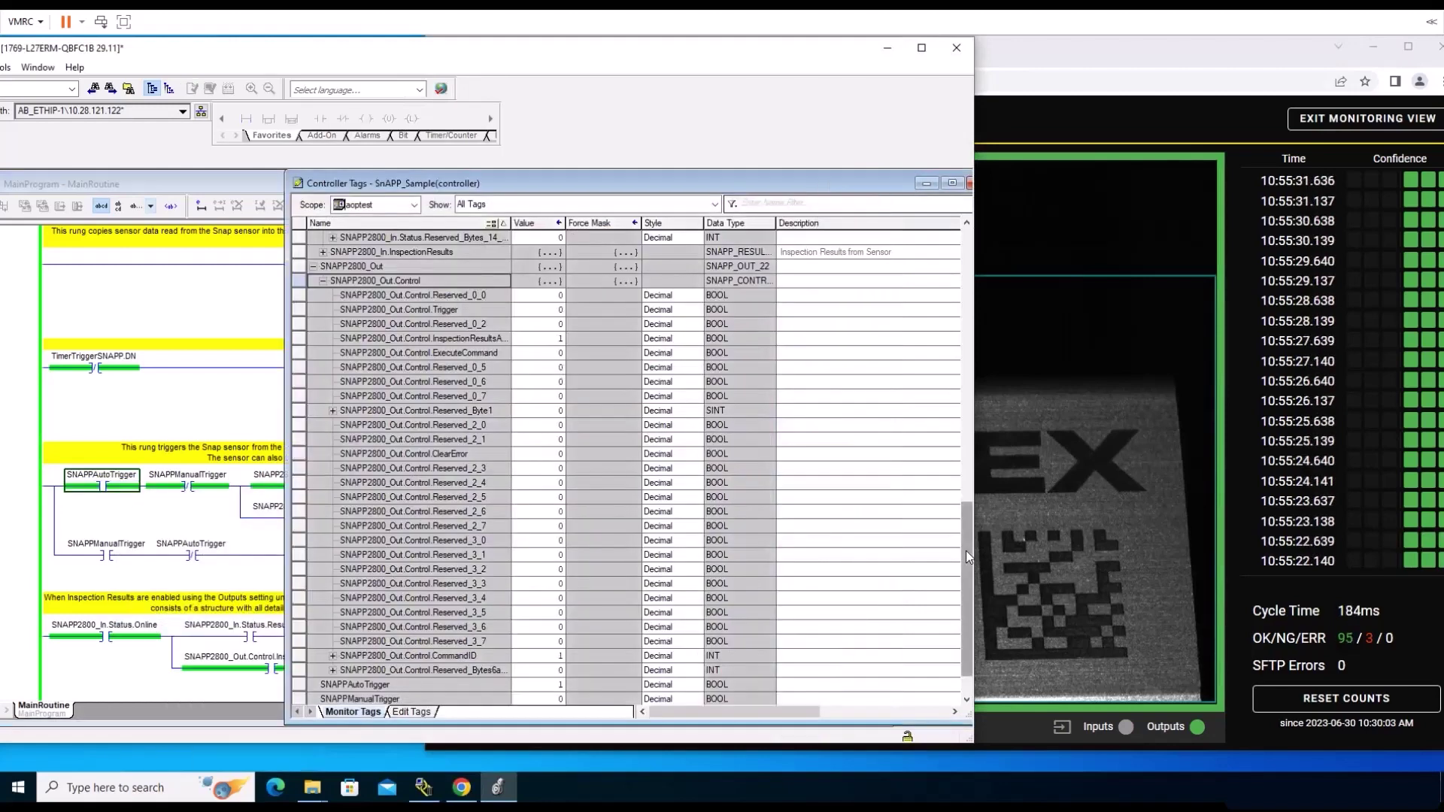
Expand Part_Results at the bottom of Monitor Tags to show InspectionPass 1 and InspectionID 120
{"action": "left_click_drag", "start_coordinate": [960, 558], "coordinate": [959, 591]}
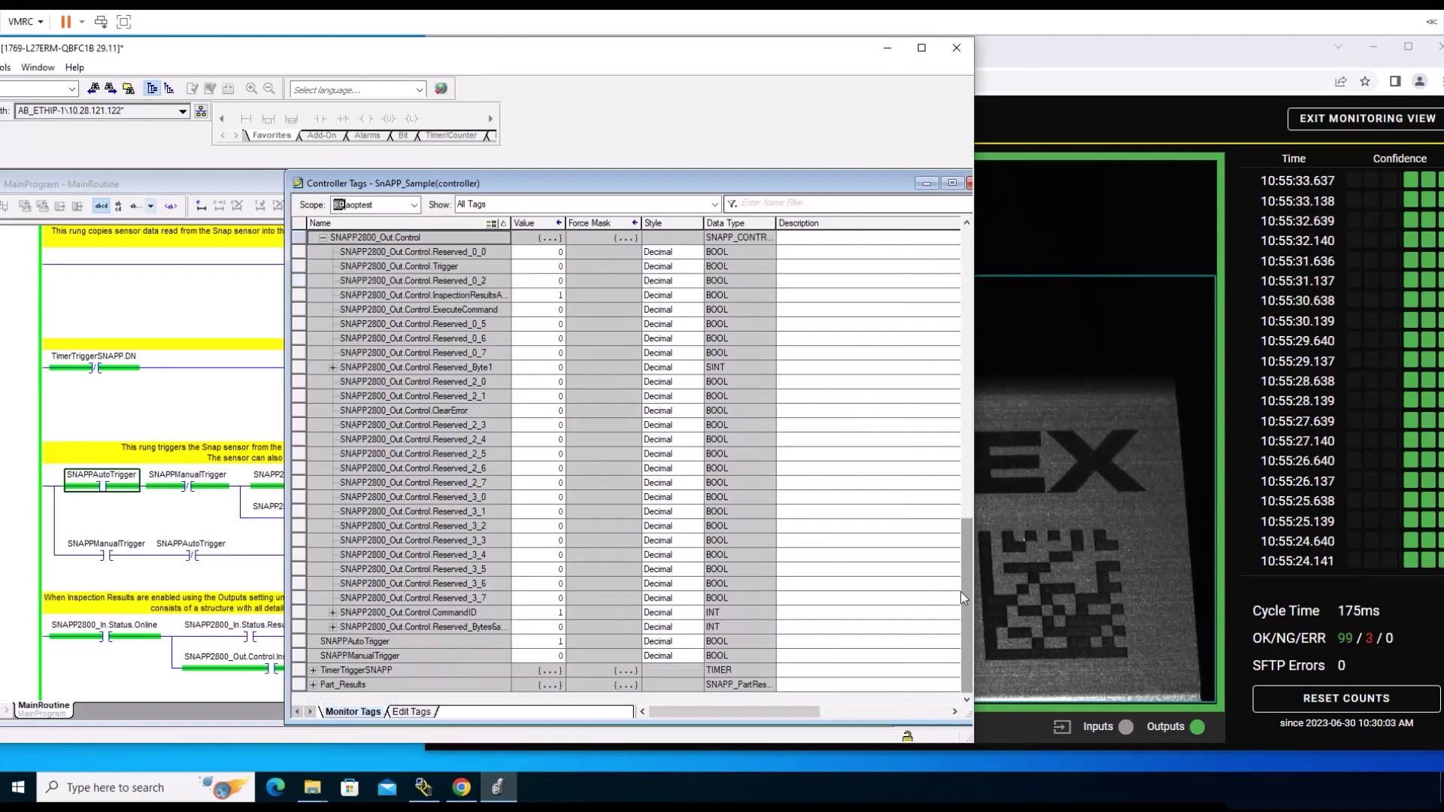
{"action": "left_click", "coordinate": [314, 684]}
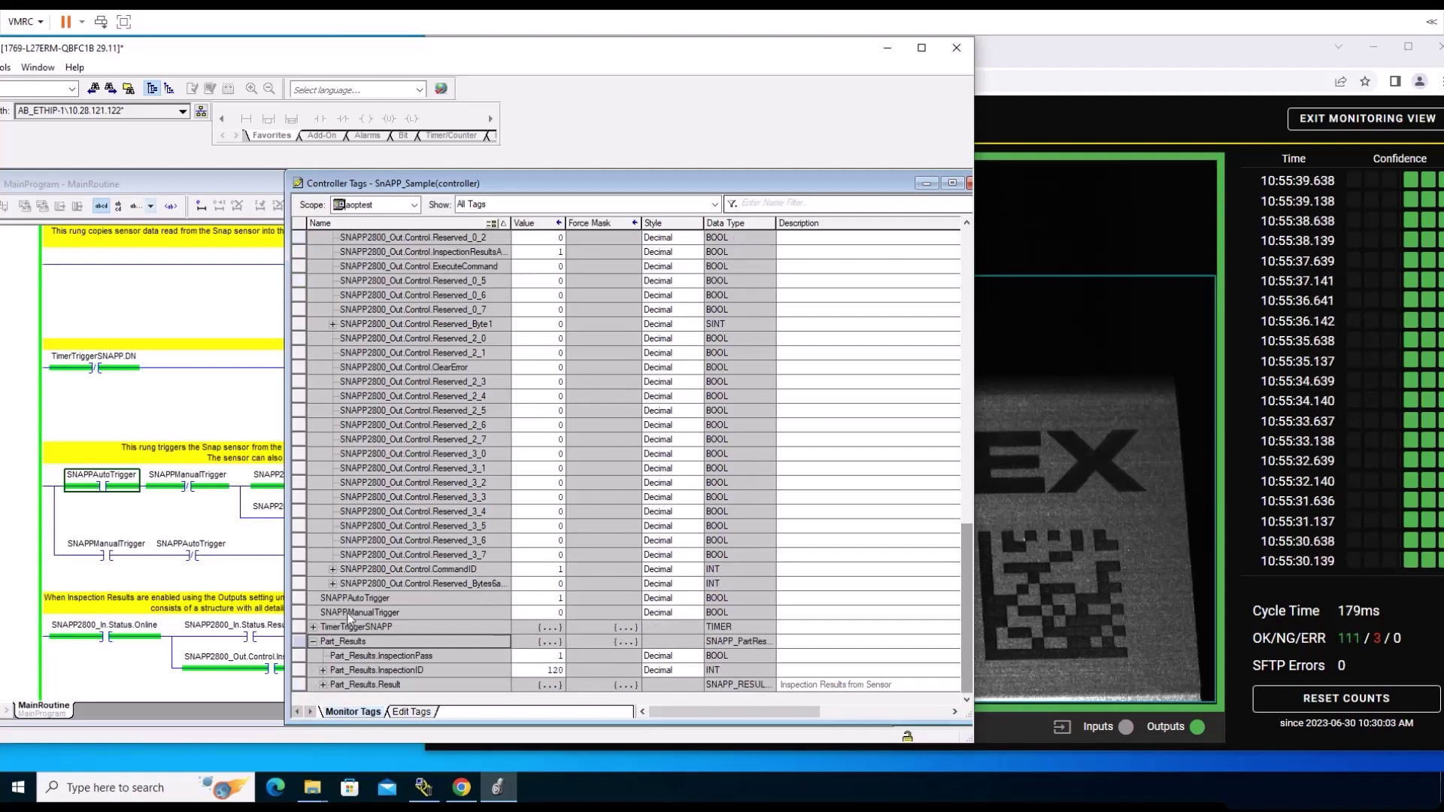